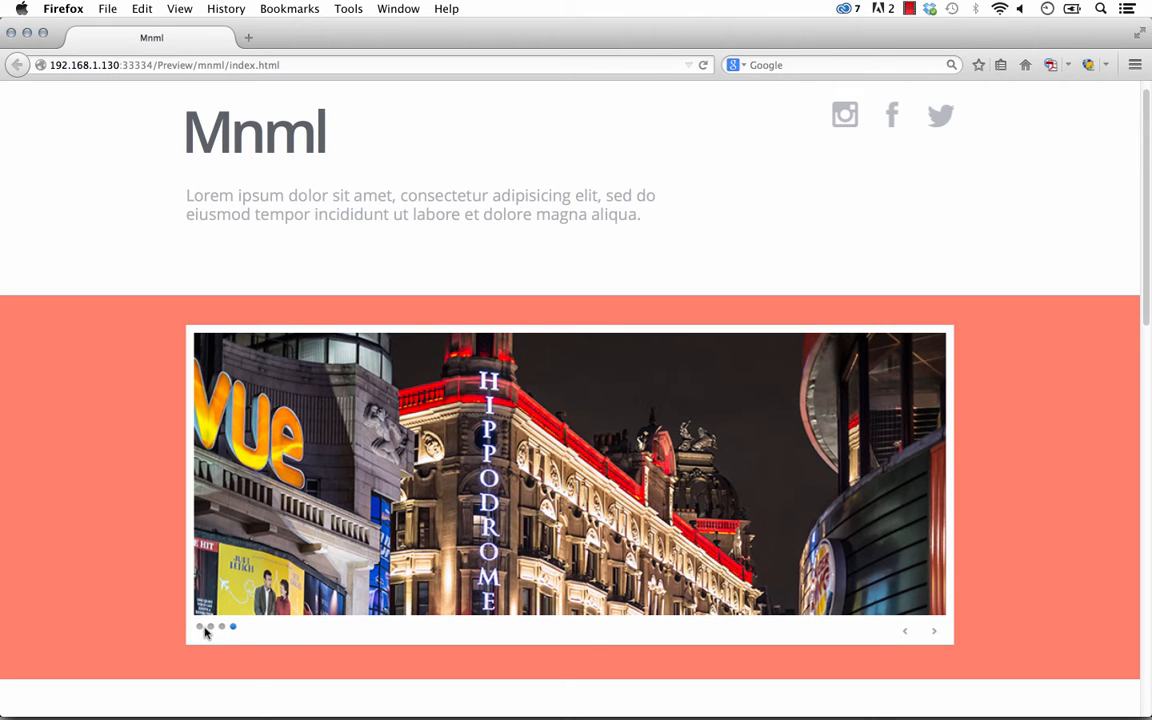
Step through the slides of the image slider on the Mnml preview page using its dot indicators and arrows.
left_click(209, 629)
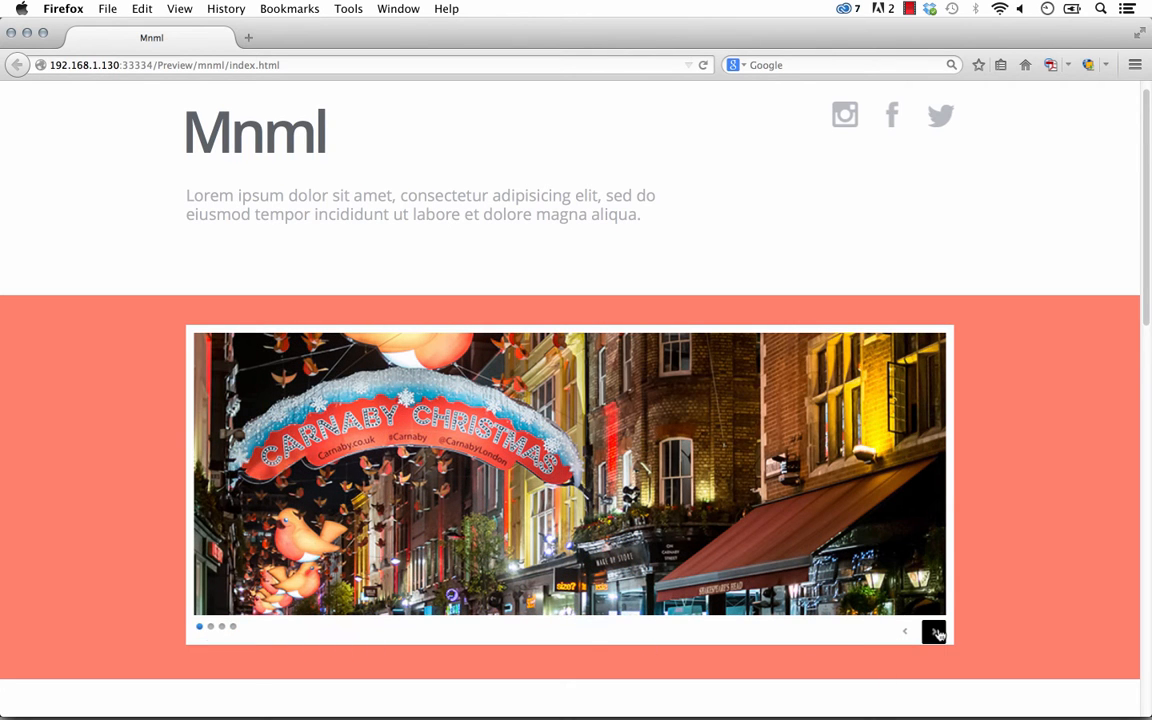
left_click(934, 633)
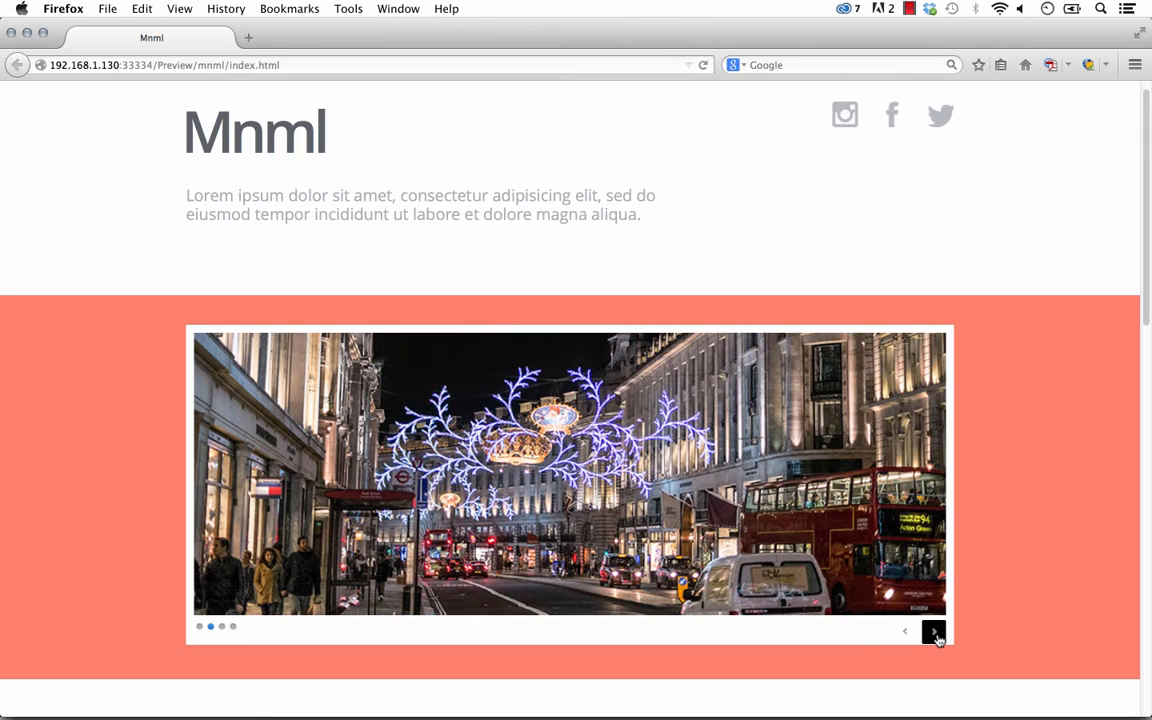
left_click(935, 636)
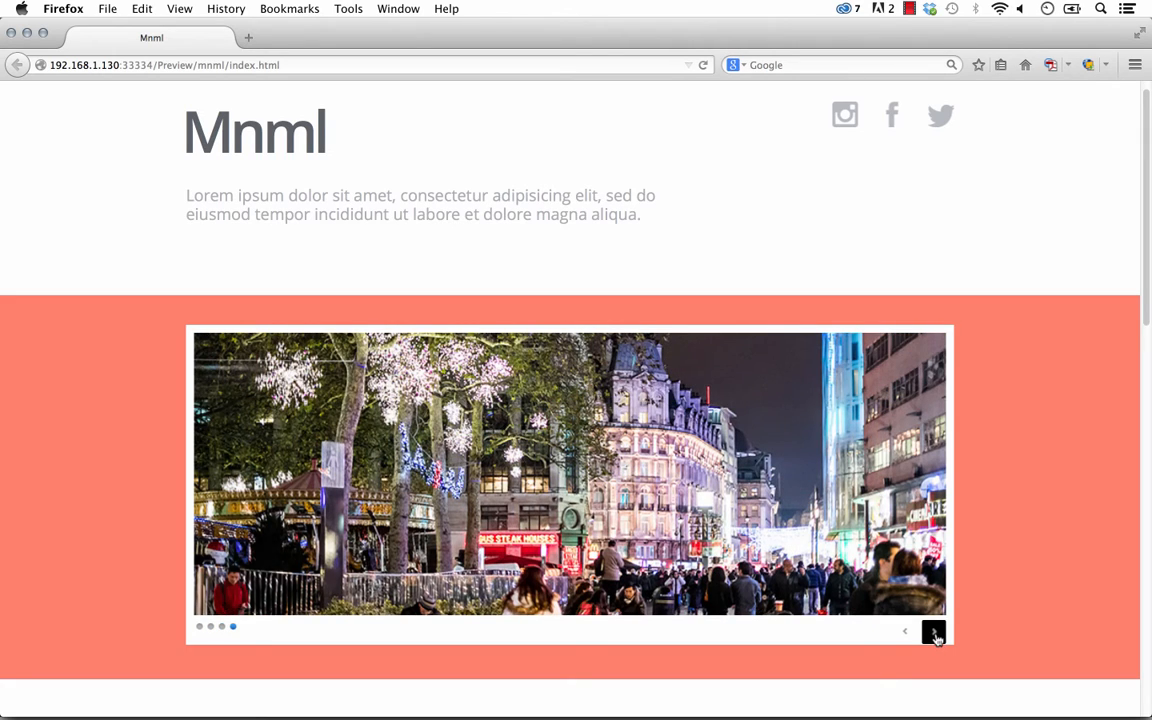
left_click(935, 636)
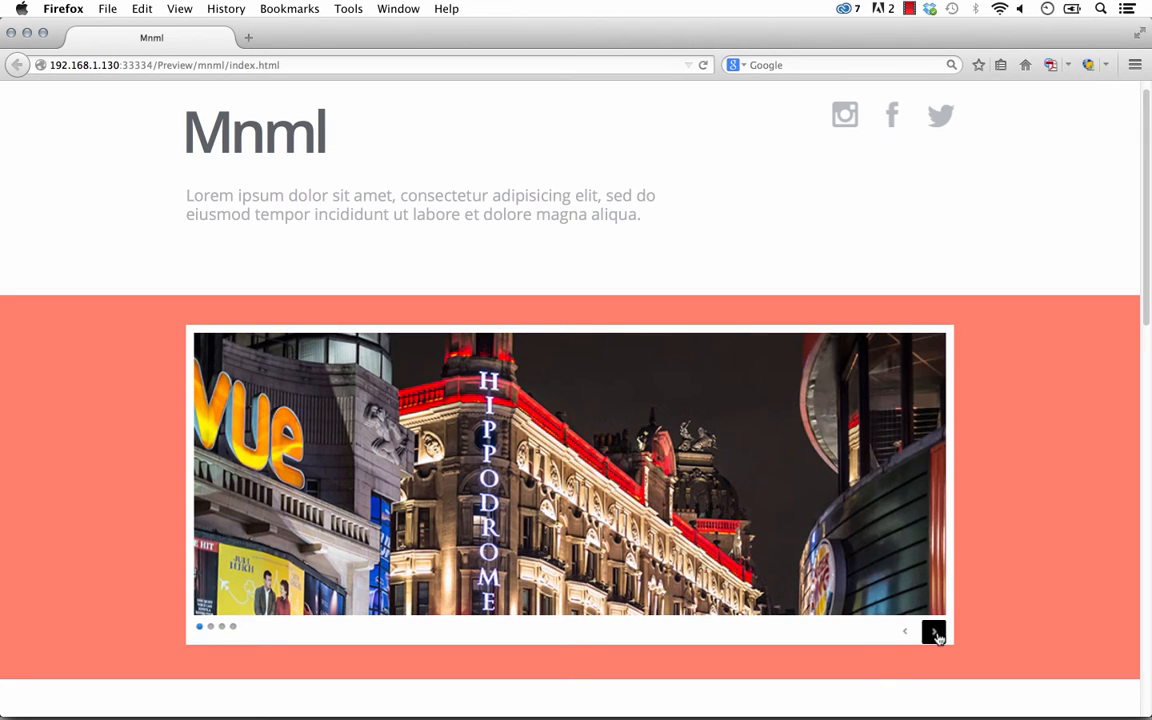
left_click(935, 636)
scroll(1053, 622, "down", 3)
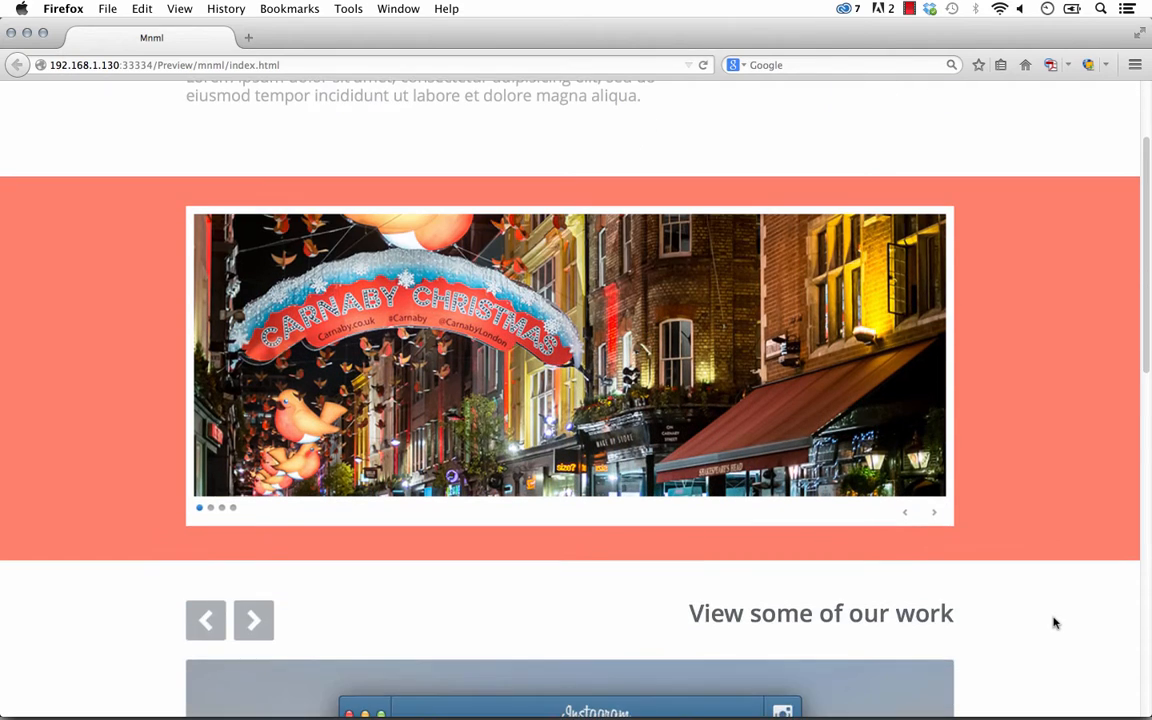
scroll(1053, 622, "up", 3)
Switch to Adobe Muse and delete the existing Nivo Slider widget from the coral rectangle.
left_click(503, 688)
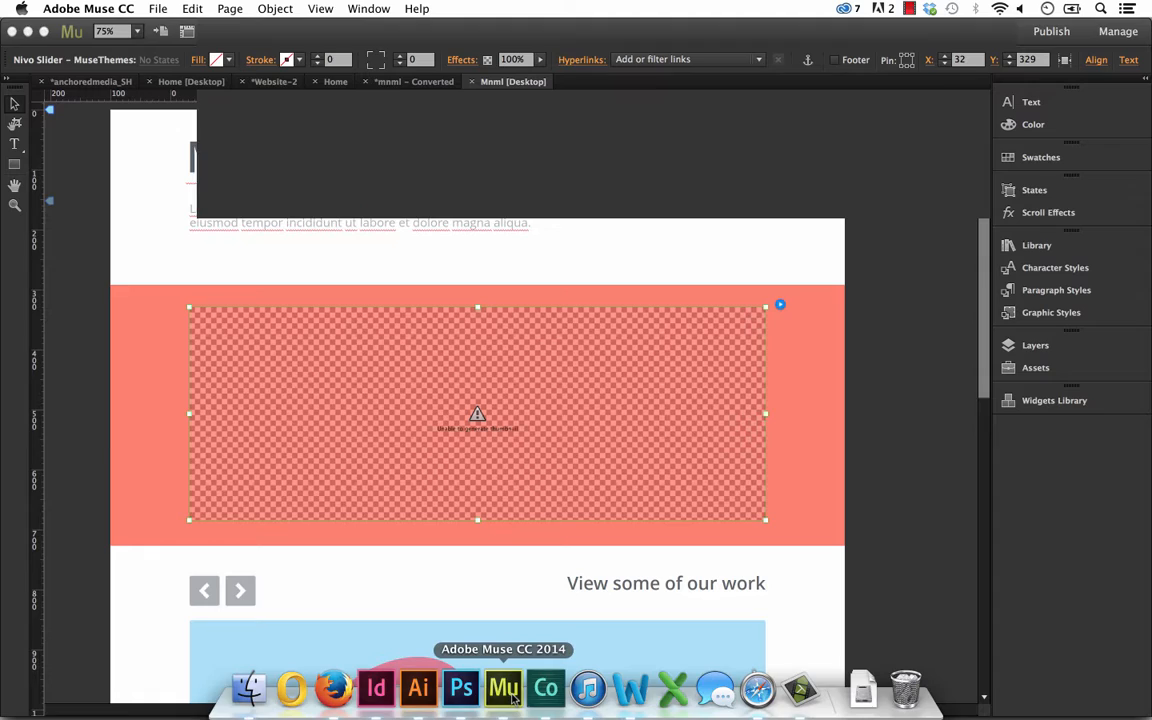
left_click(280, 197)
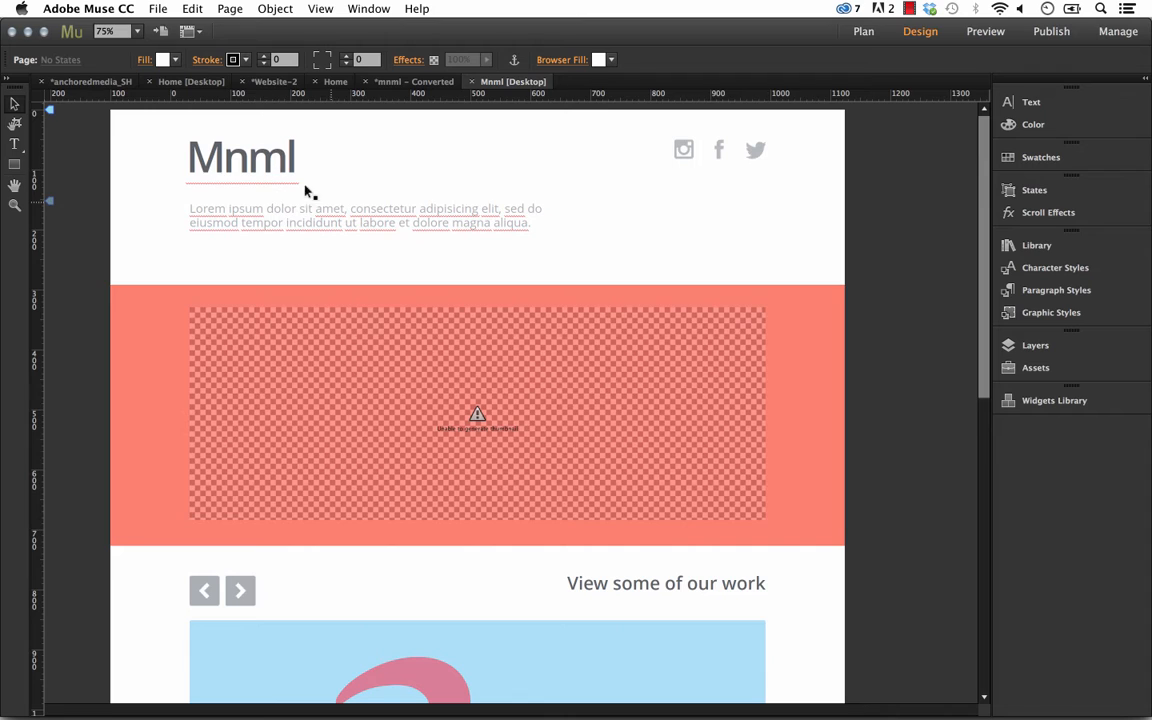
left_click(441, 390)
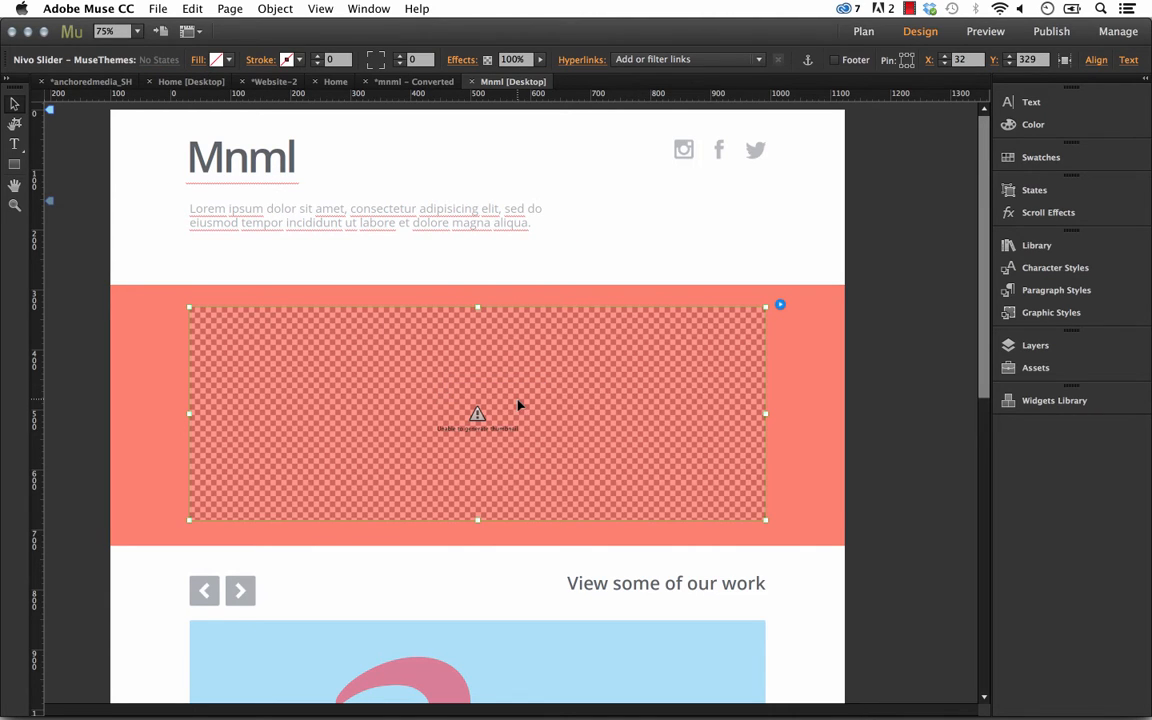
key("Delete")
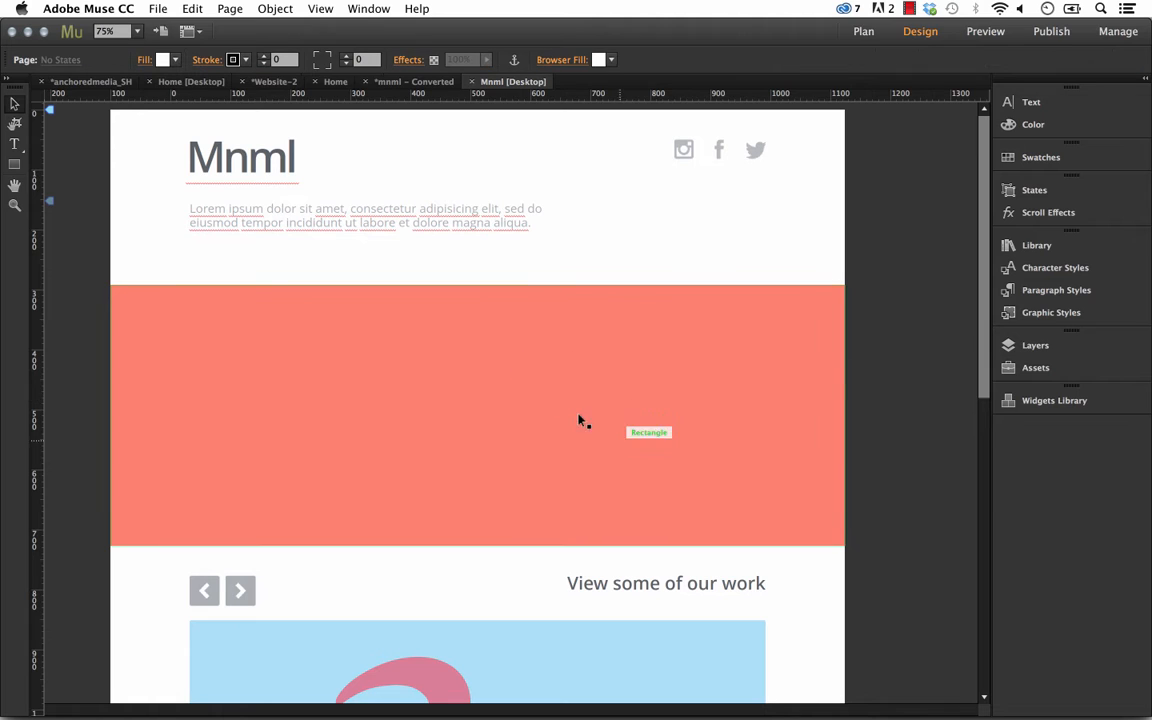
Place the 029 – Nivo Slider library widget in the upper-left part of the coral rectangle, at about X 37, Y 335.
left_click(1036, 245)
scroll(900, 520, "down", 10)
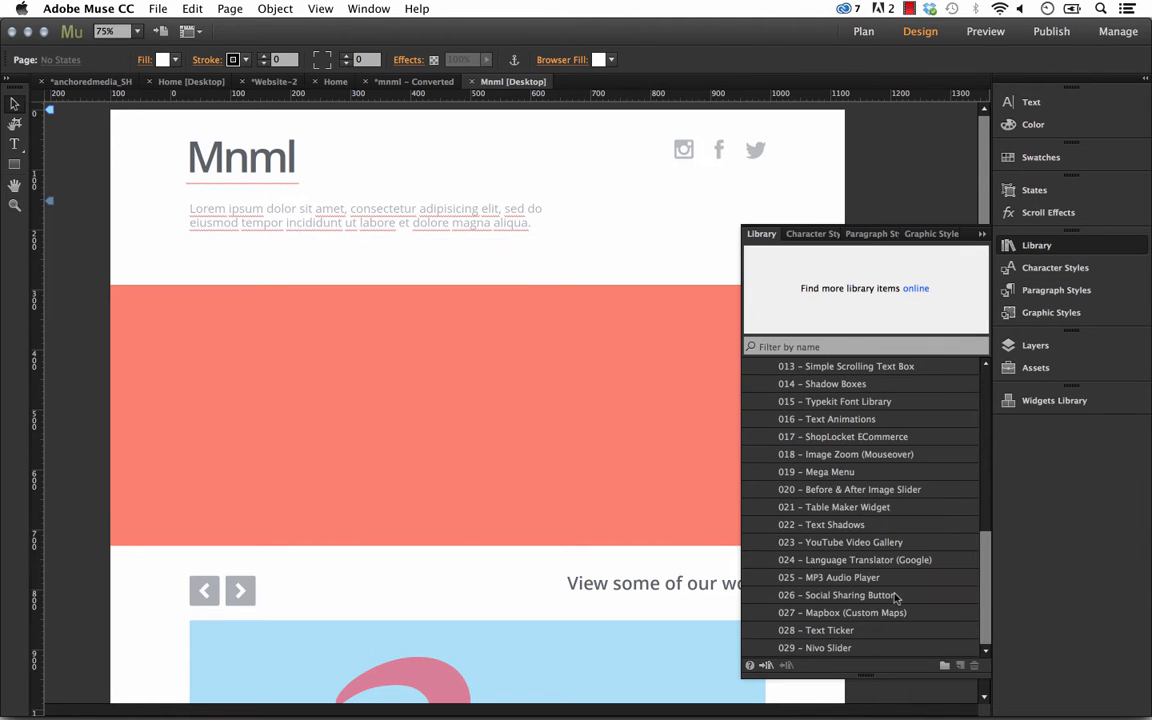
left_click(832, 650)
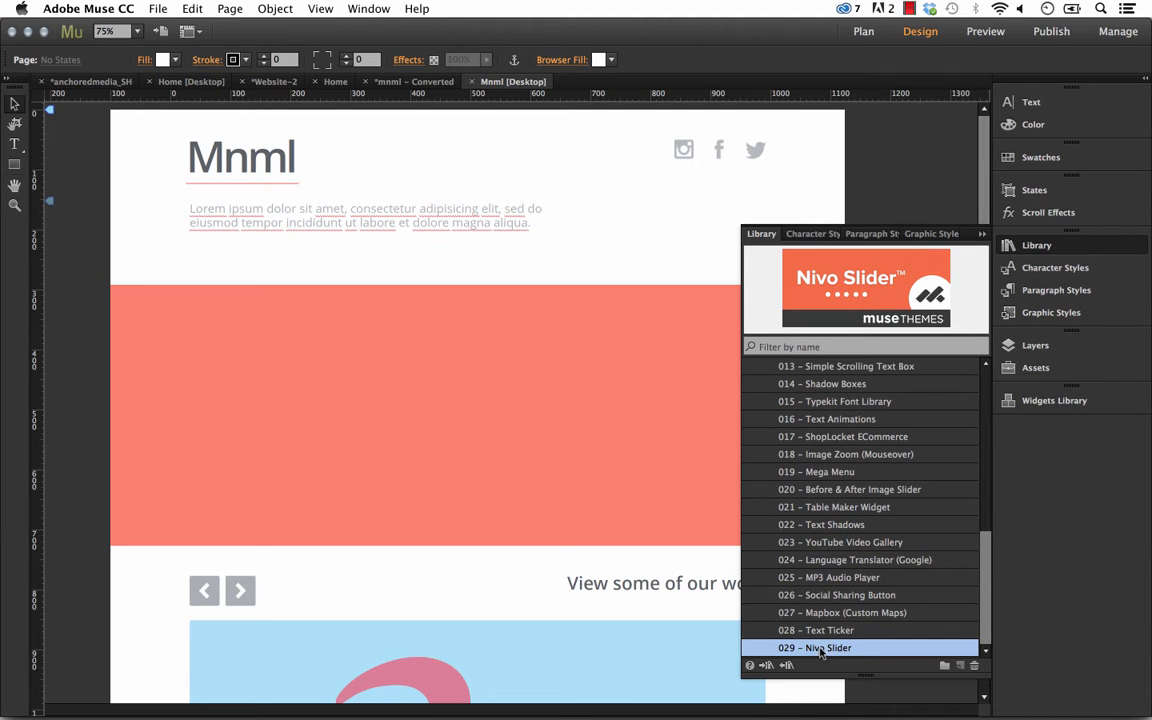
left_click_drag(835, 652, 193, 313)
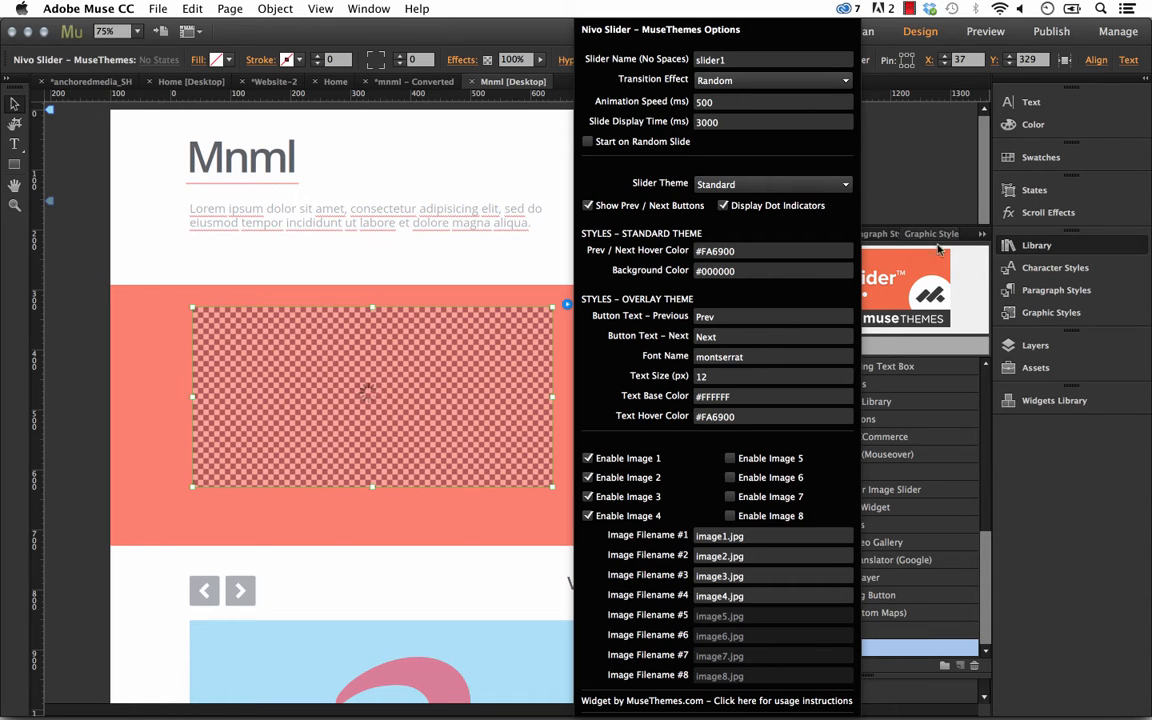
left_click(981, 235)
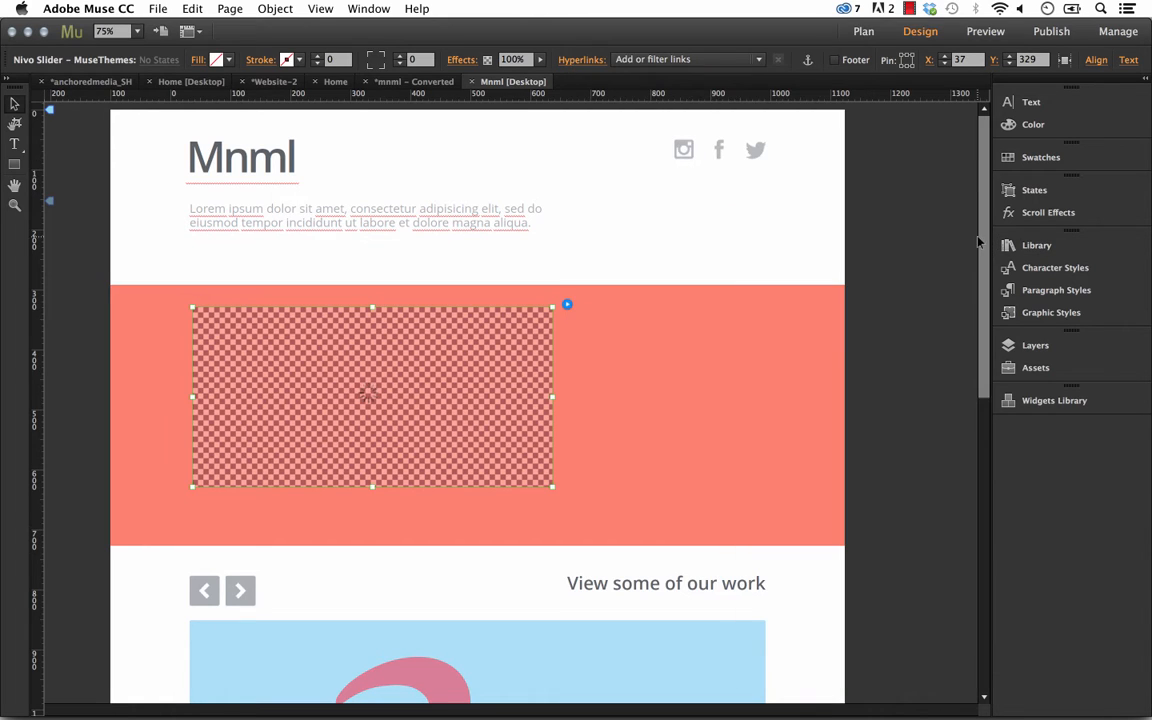
left_click(865, 270)
left_click_drag(342, 371, 342, 375)
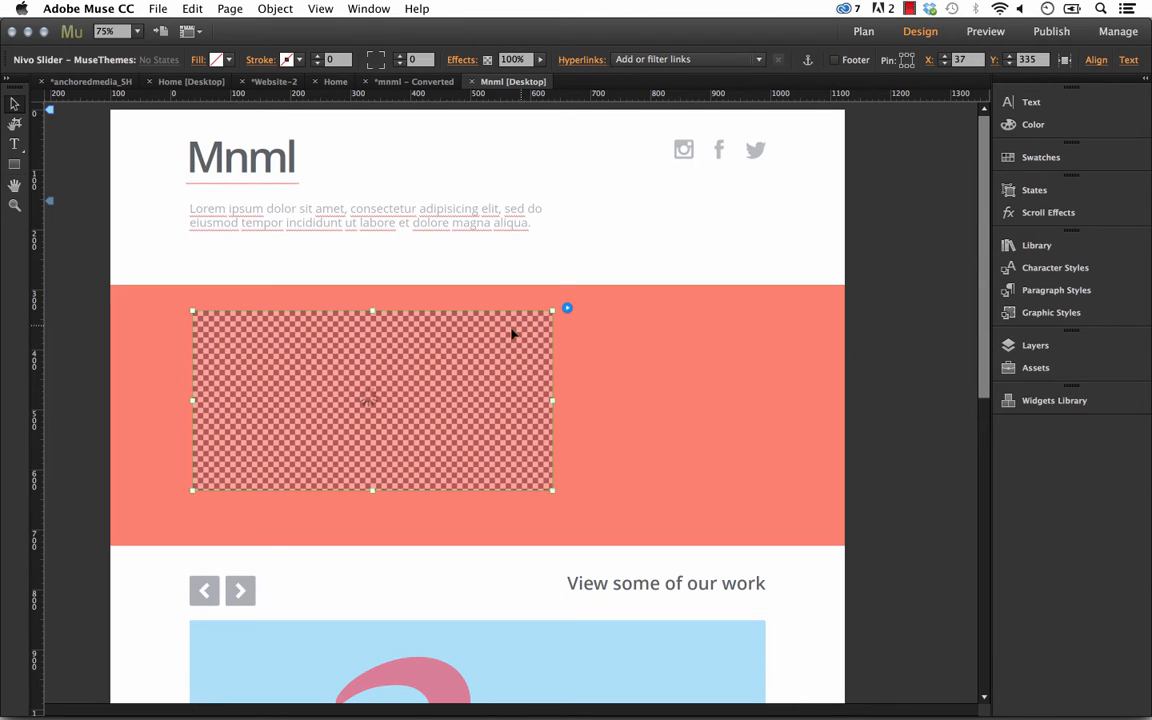
left_click(717, 231)
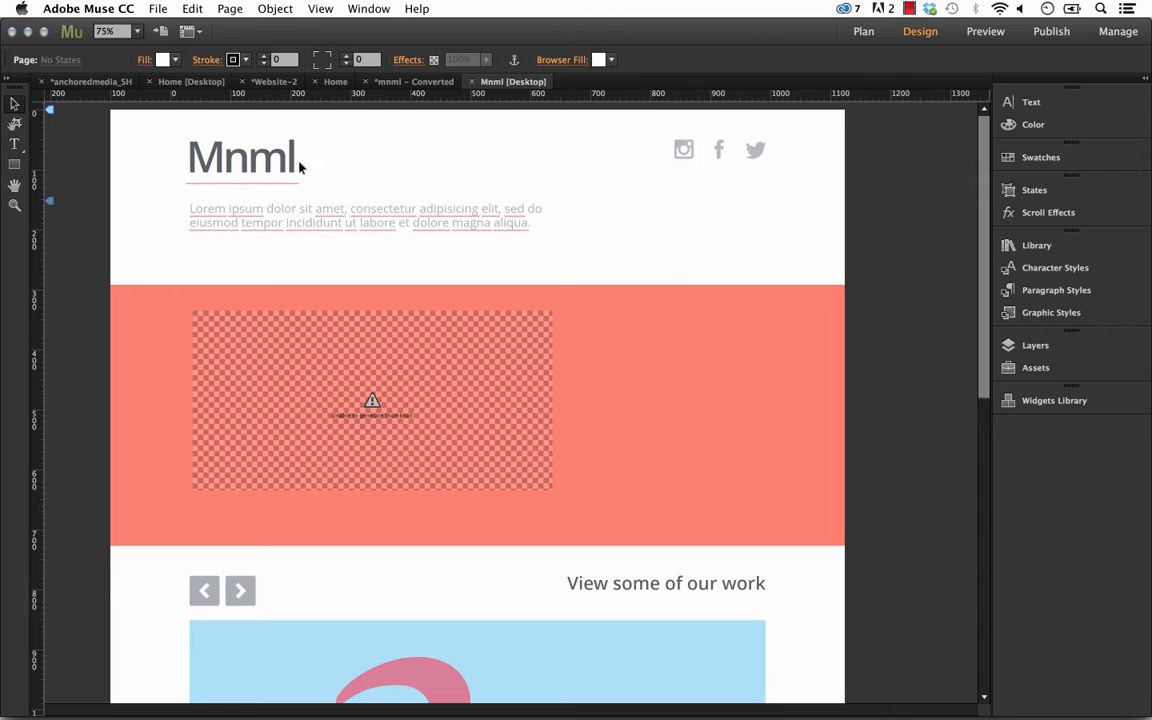
Open the file selection for uploads and preview image1.jpg, image2.jpg and 1.jpg in the images folder.
left_click(144, 10)
left_click(222, 200)
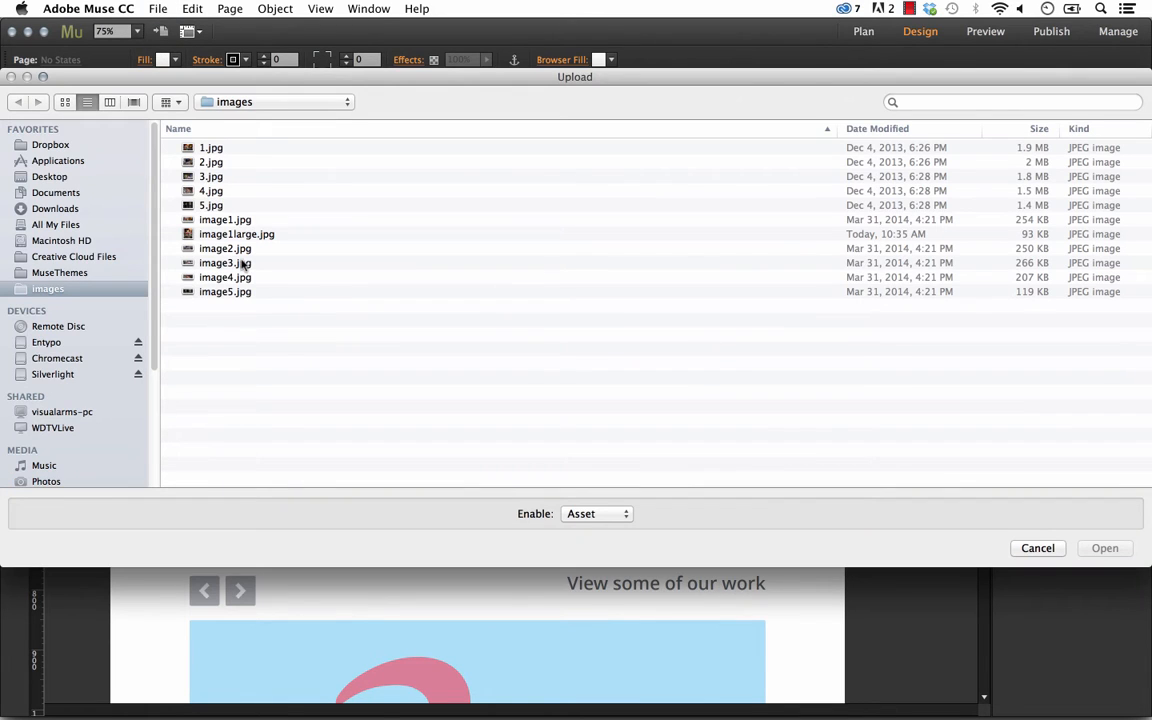
left_click(217, 219)
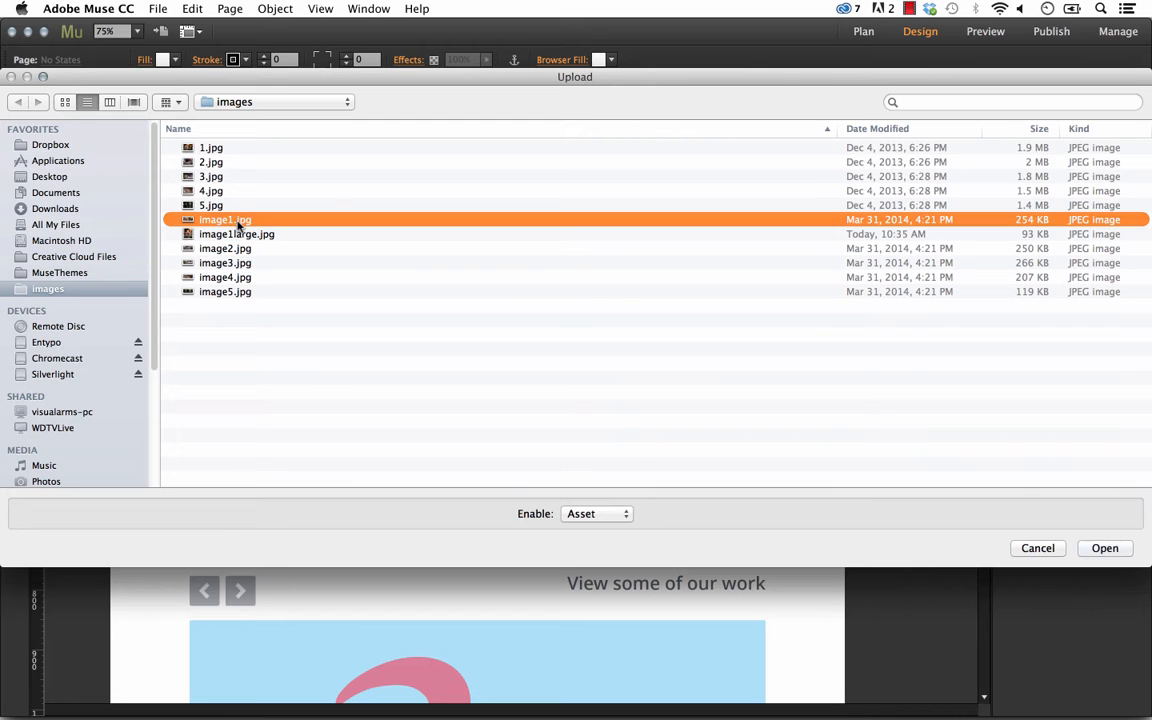
key("space")
key("space")
left_click(233, 249)
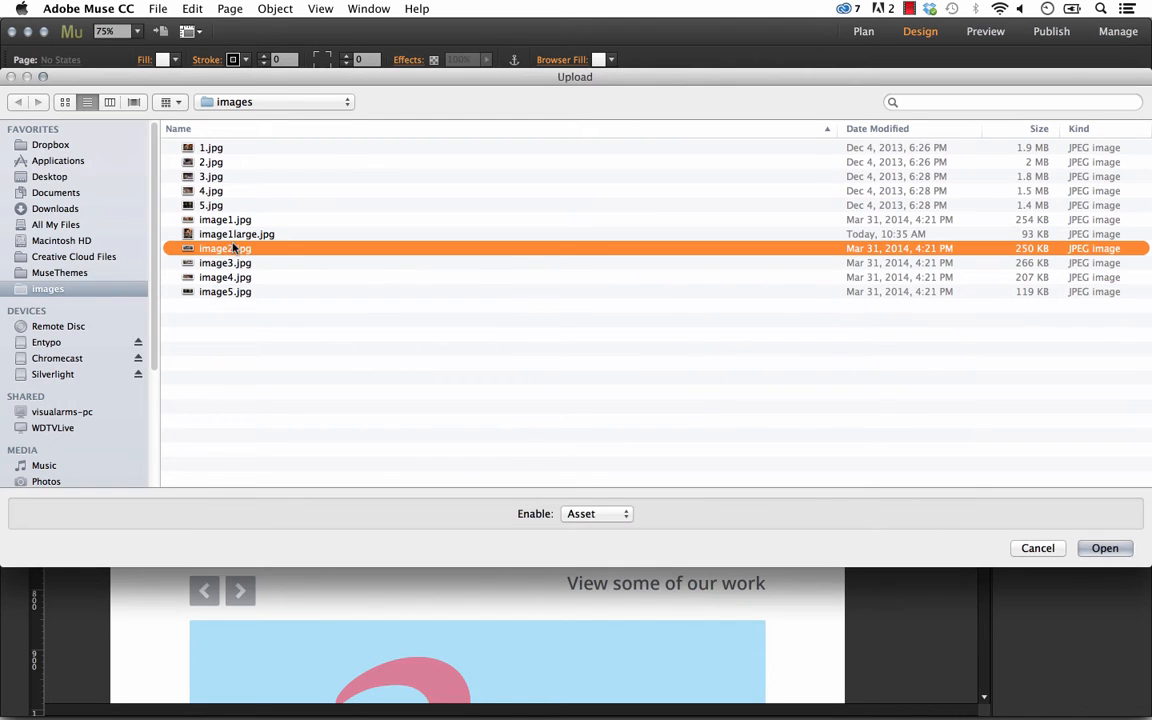
key("space")
key("space")
left_click(225, 150)
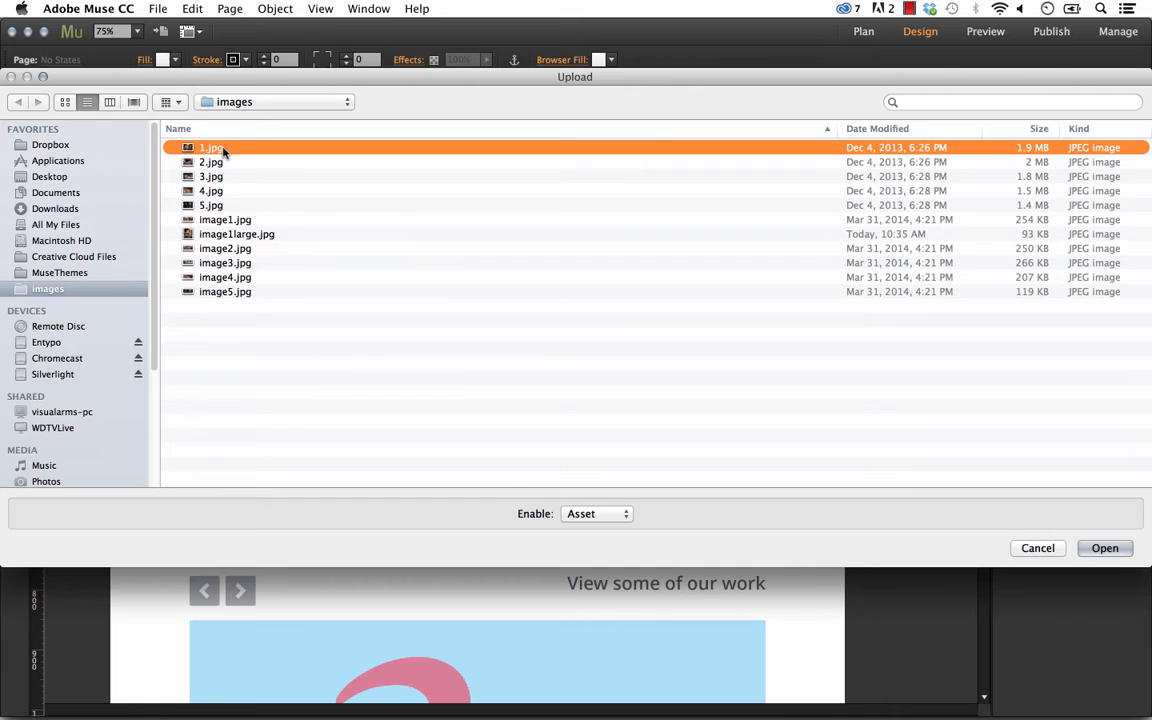
key("space")
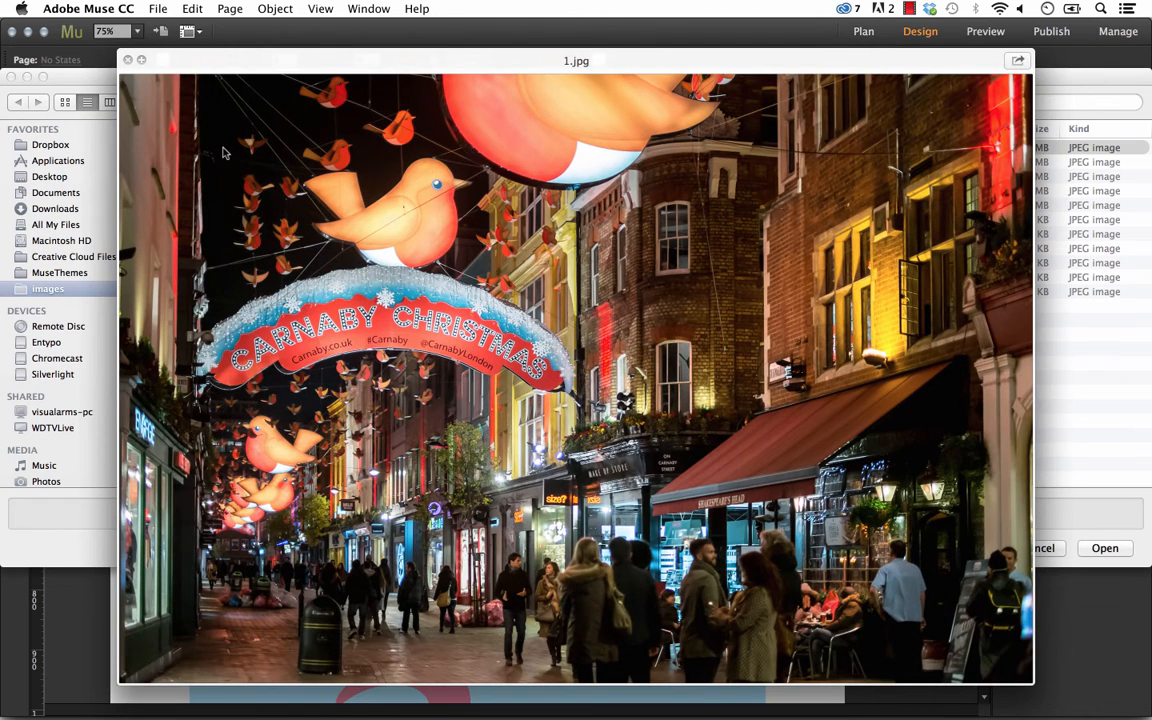
key("space")
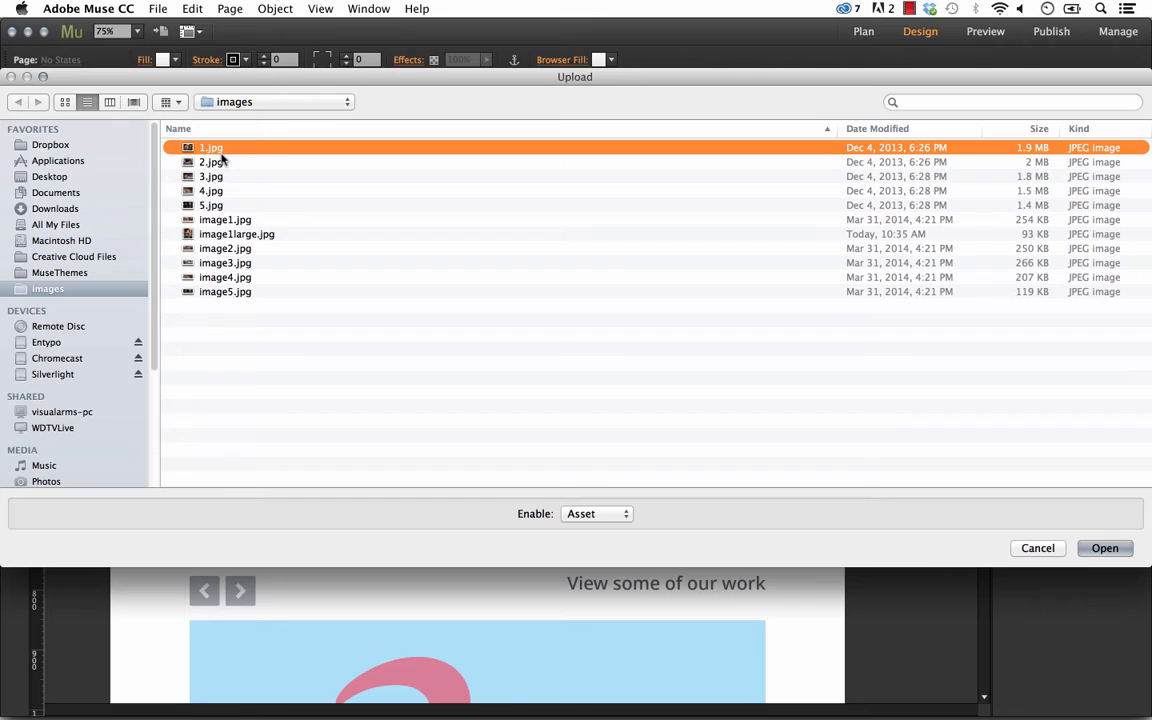
Add image1.jpg, image2.jpg, image3.jpg, image4.jpg and image5.jpg to the site as upload files.
left_click(224, 219)
left_click(238, 249, "super")
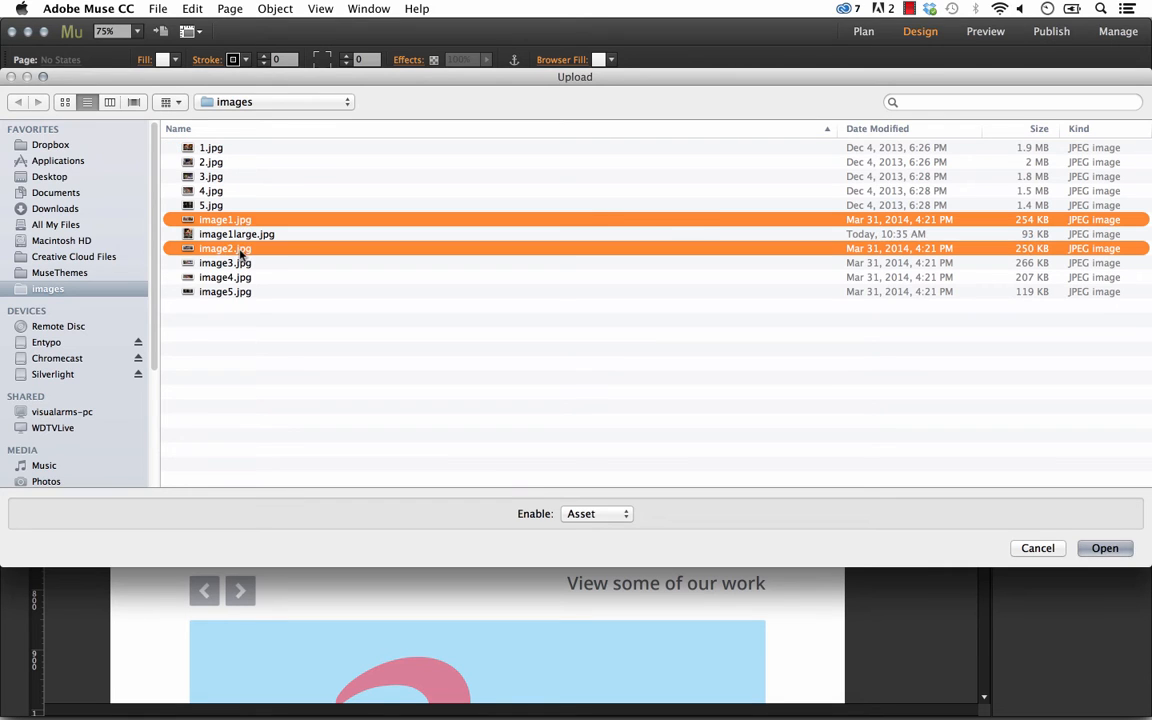
left_click(218, 263, "super")
left_click(216, 277, "super")
left_click(233, 291, "super")
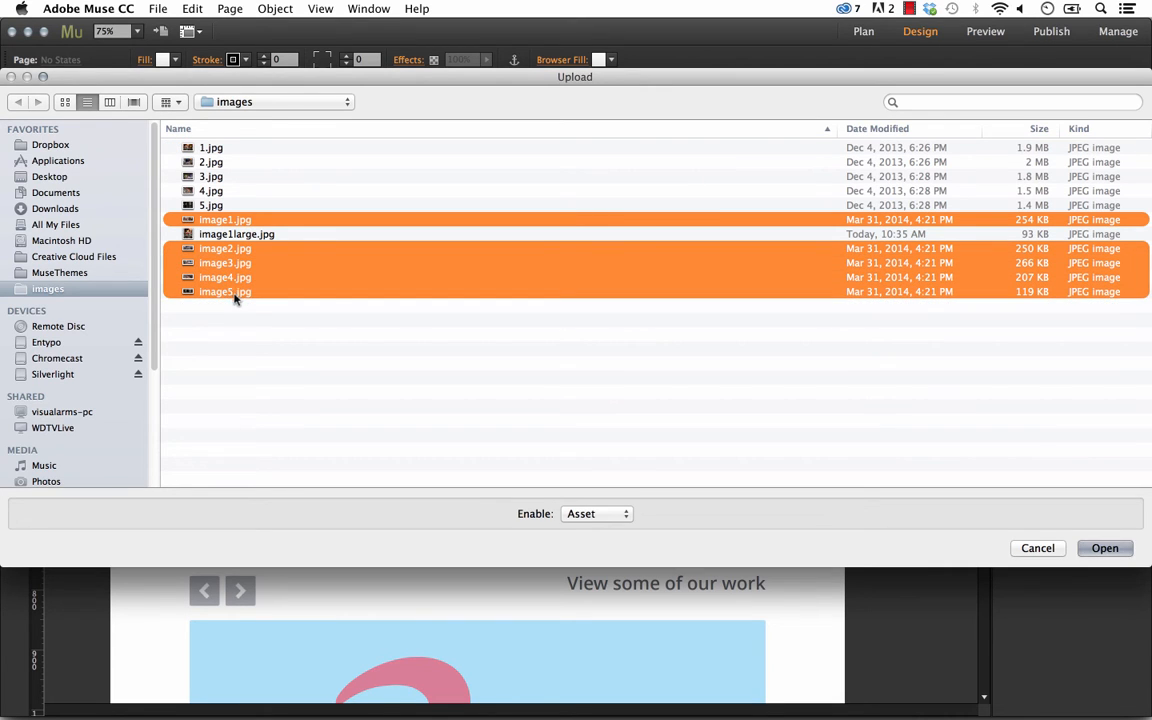
left_click(1103, 548)
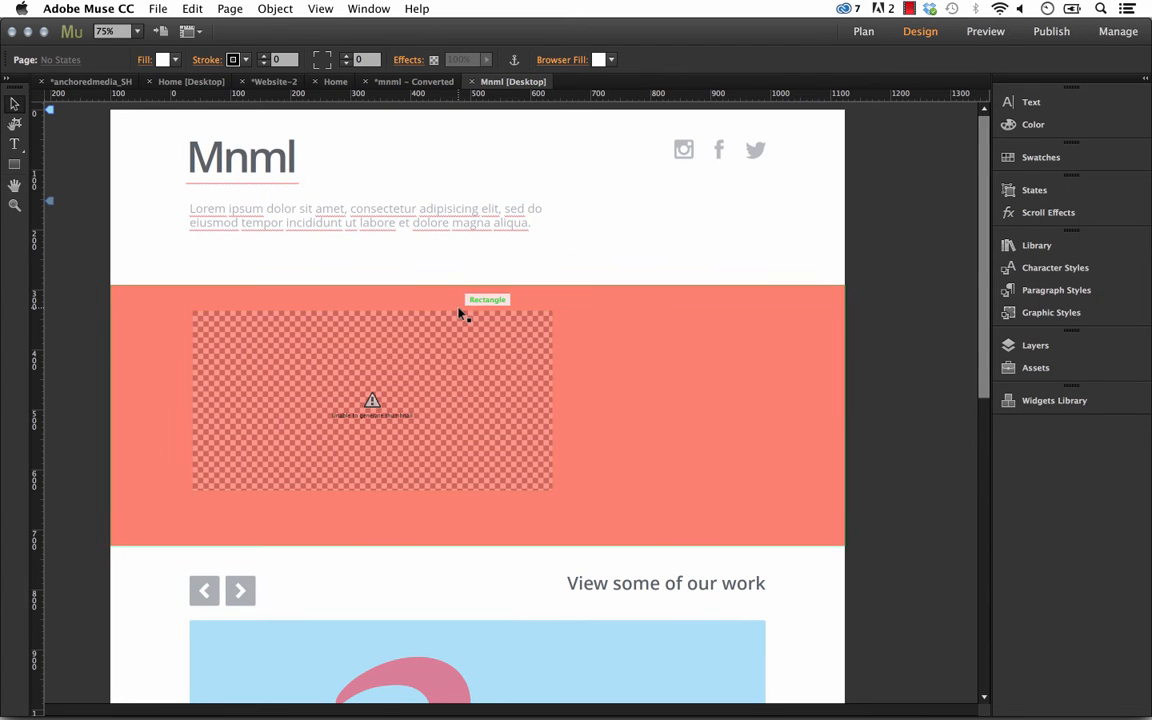
Check the site's assets for the uploaded slider images, including the details of image5.jpg.
left_click(1010, 368)
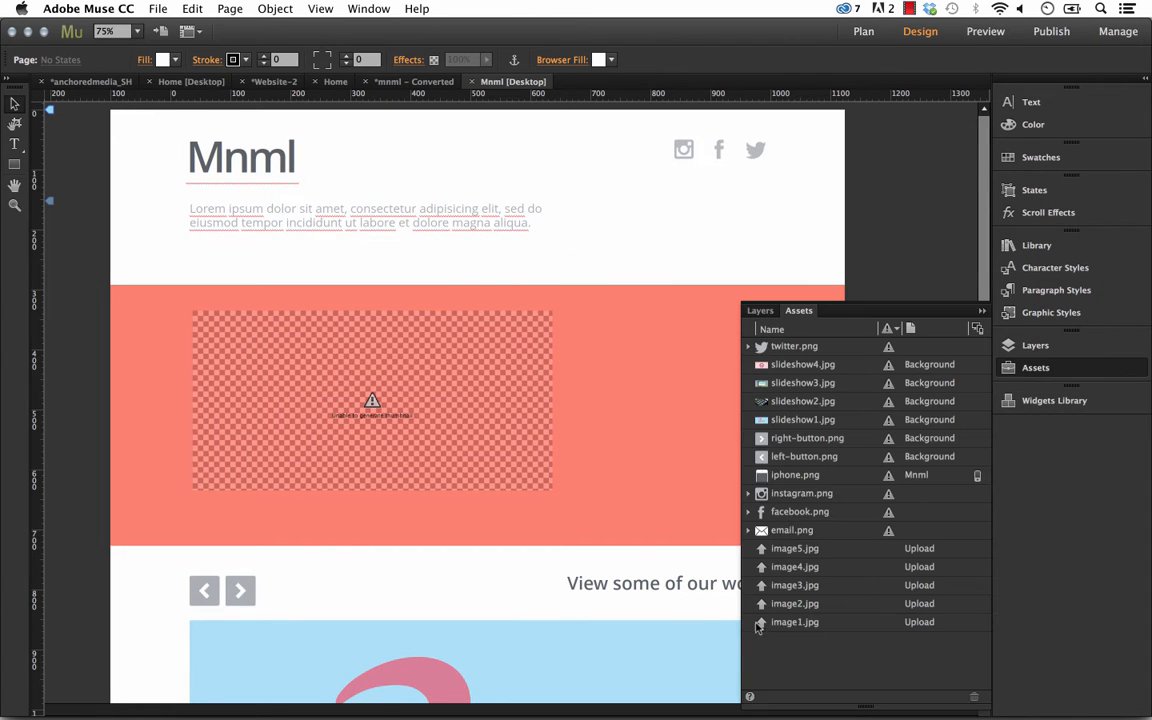
left_click(794, 548)
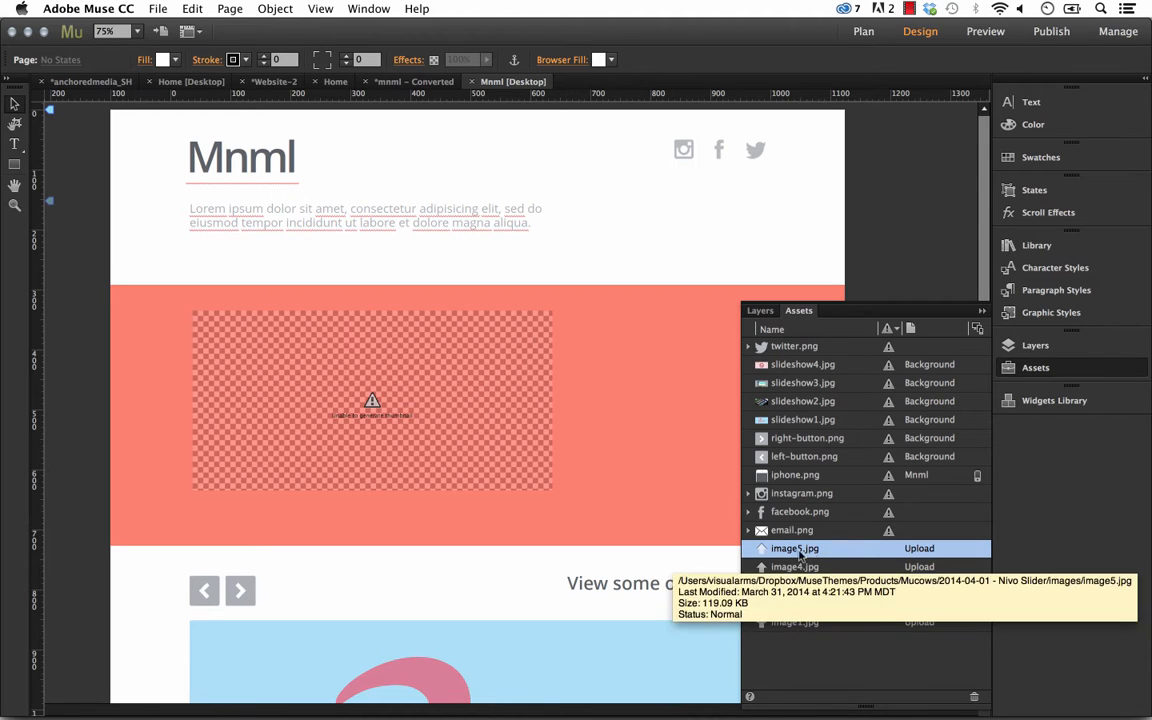
left_click(981, 313)
Open the Nivo Slider widget's options, review the transition effects and choose Random.
left_click(427, 368)
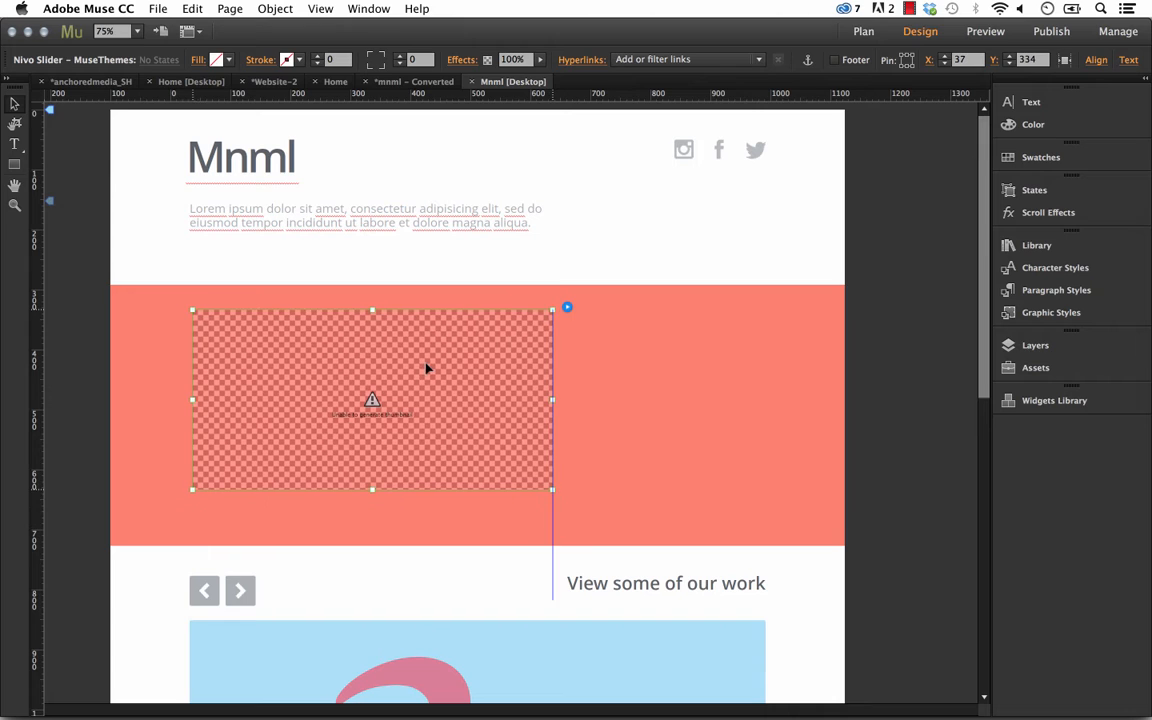
scroll(550, 435, "down", 1)
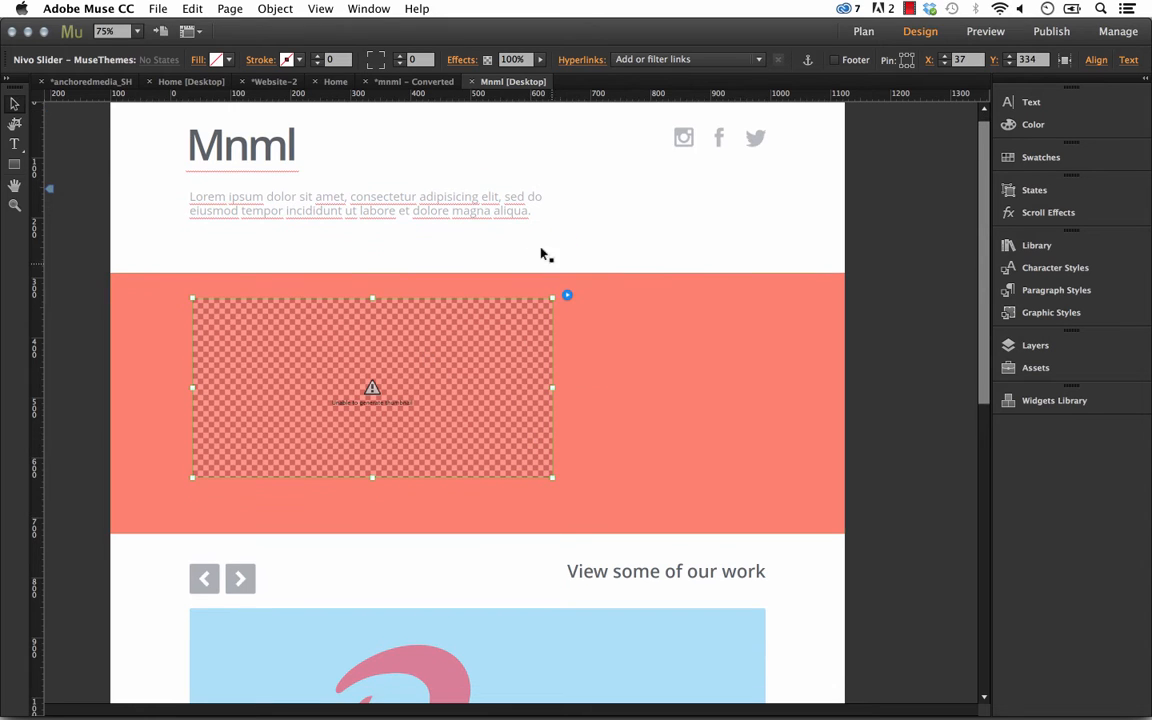
left_click(566, 297)
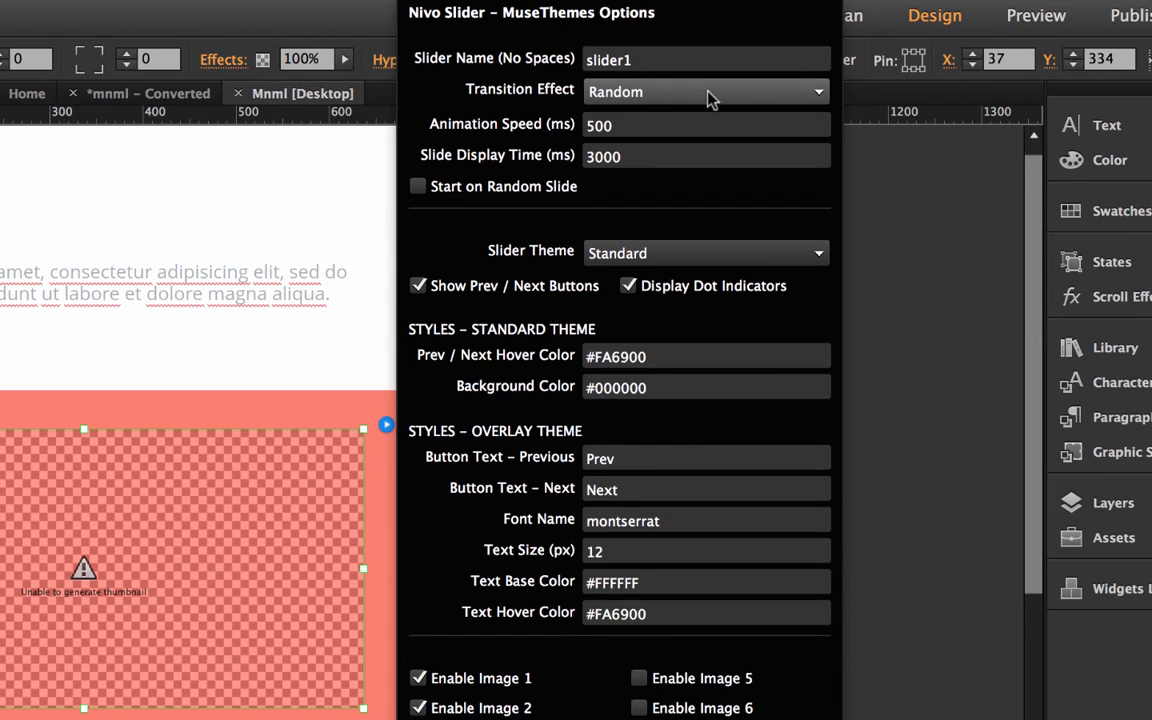
left_click(674, 92)
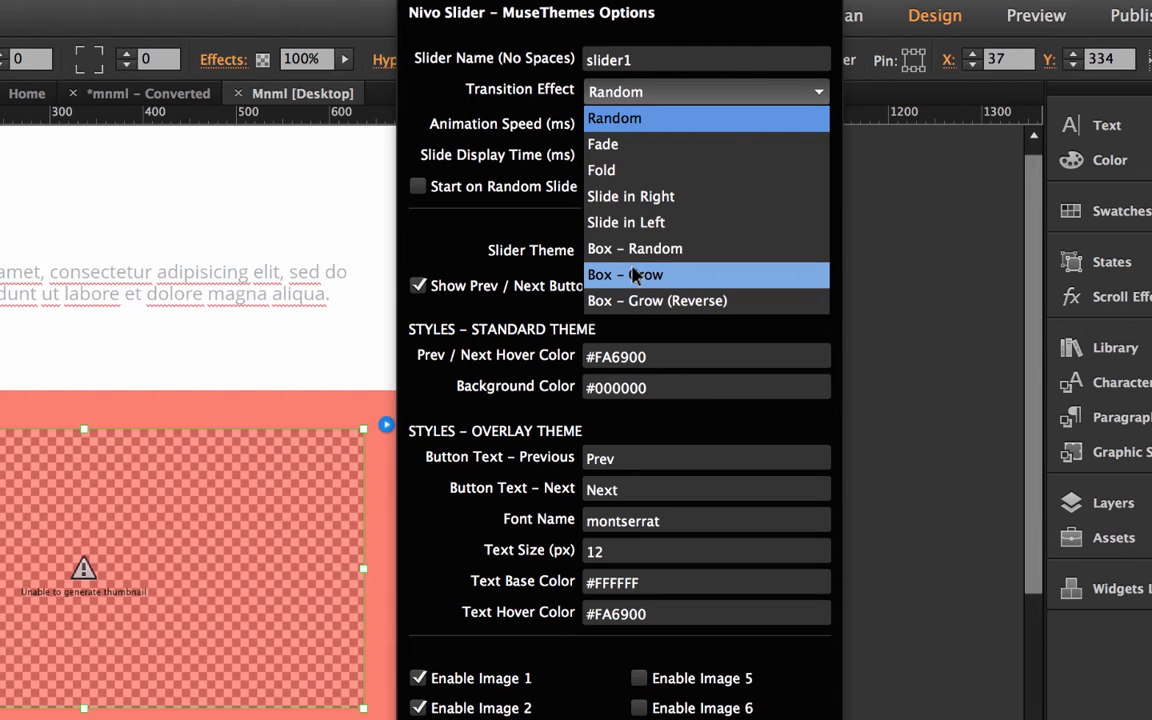
left_click(617, 119)
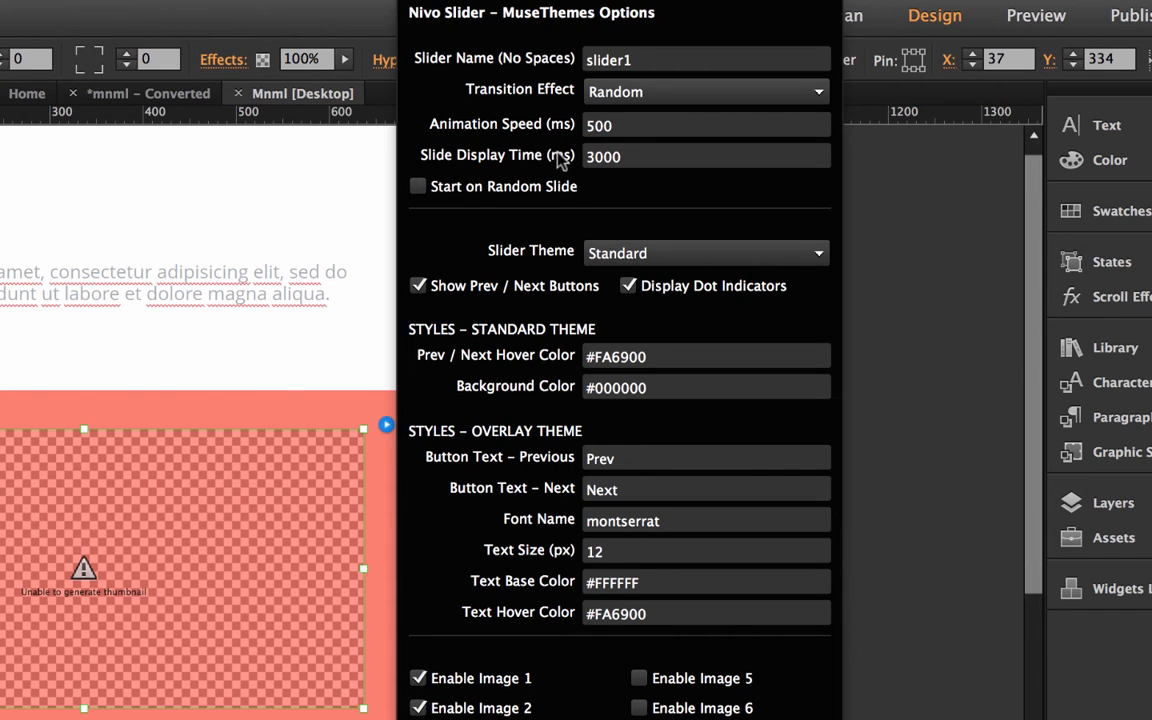
Set the slider's animation speed to 2000 ms.
double_click(631, 126)
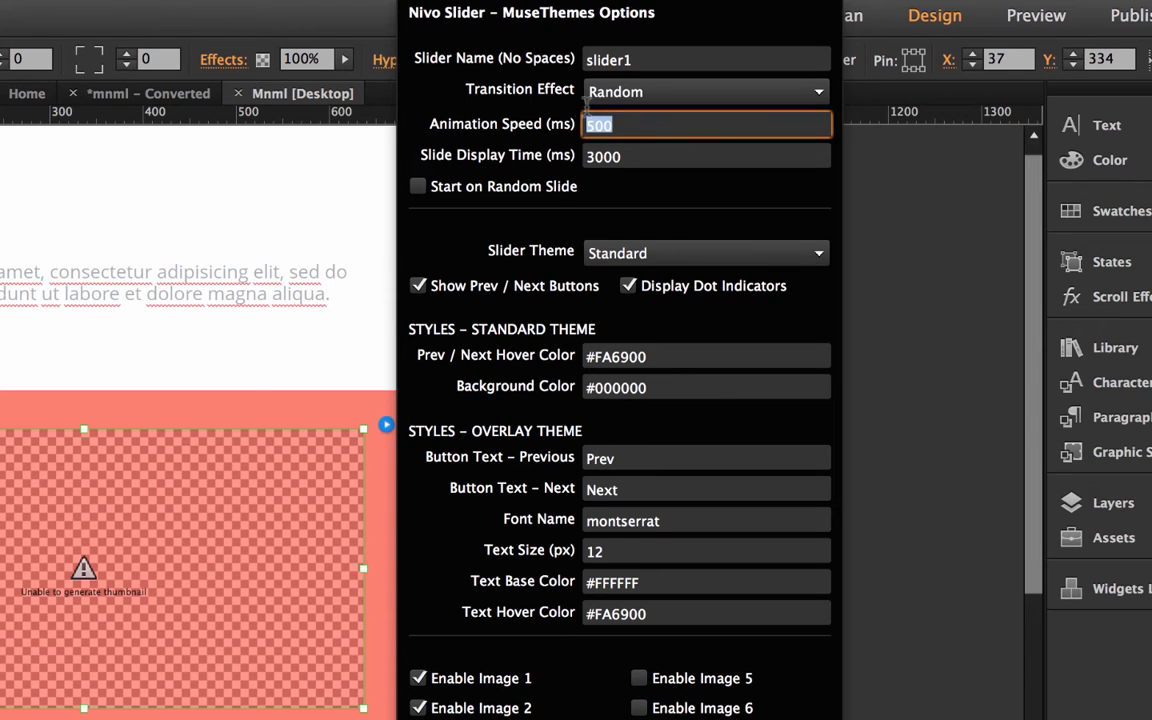
type("2000")
key("Tab")
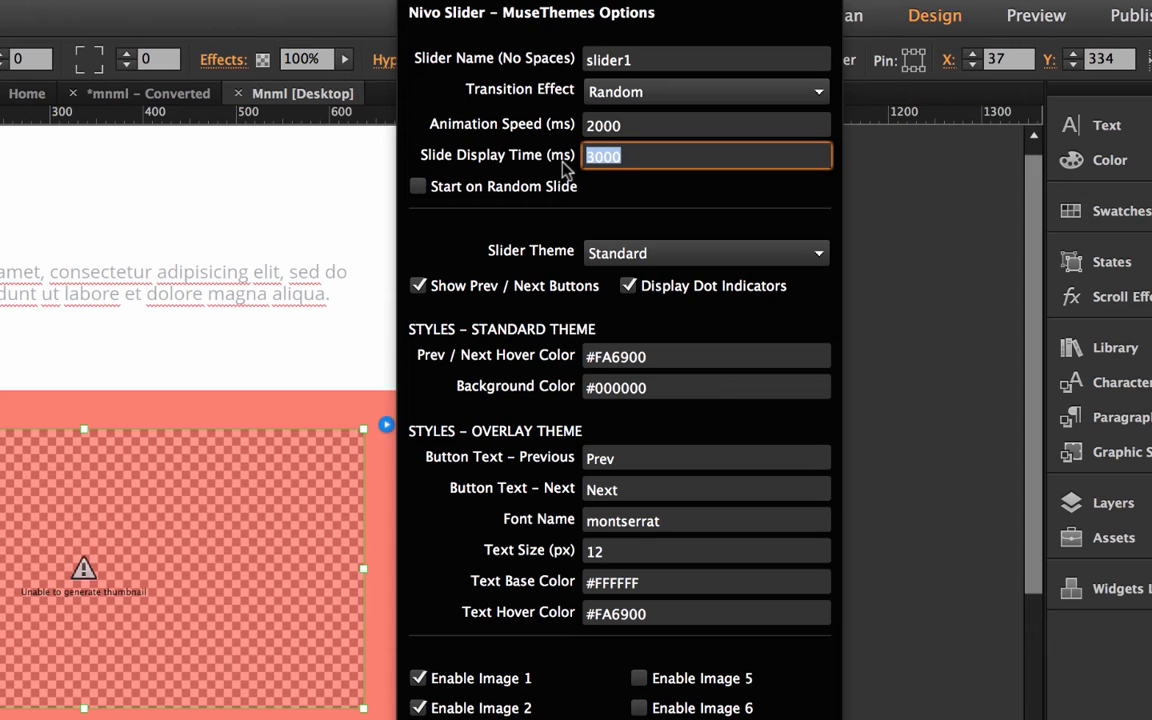
left_click(640, 158)
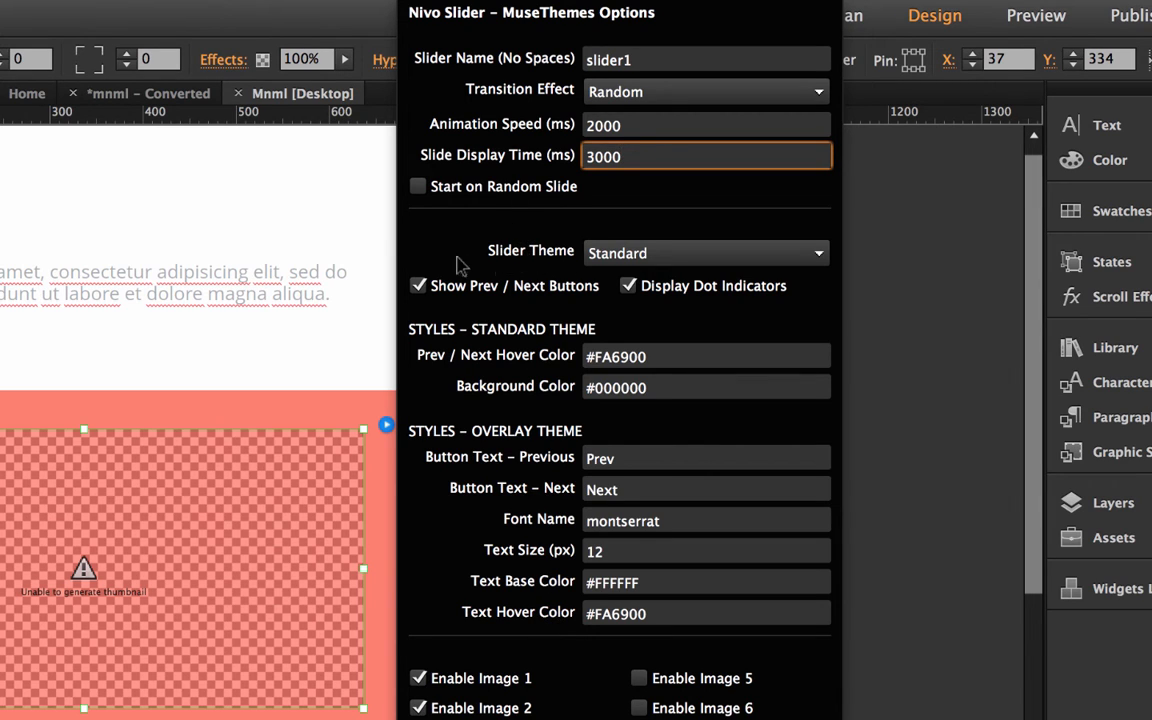
Review the choices offered for the Nivo Slider's theme without changing the theme.
left_click(657, 253)
left_click(657, 256)
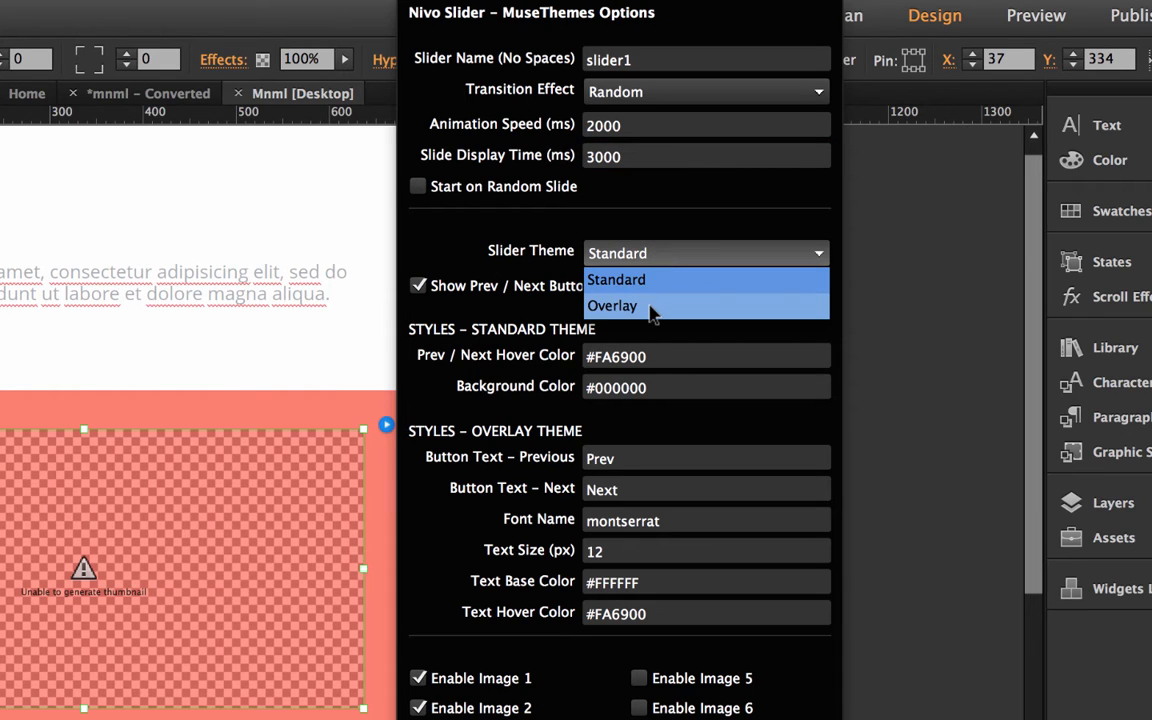
left_click(645, 226)
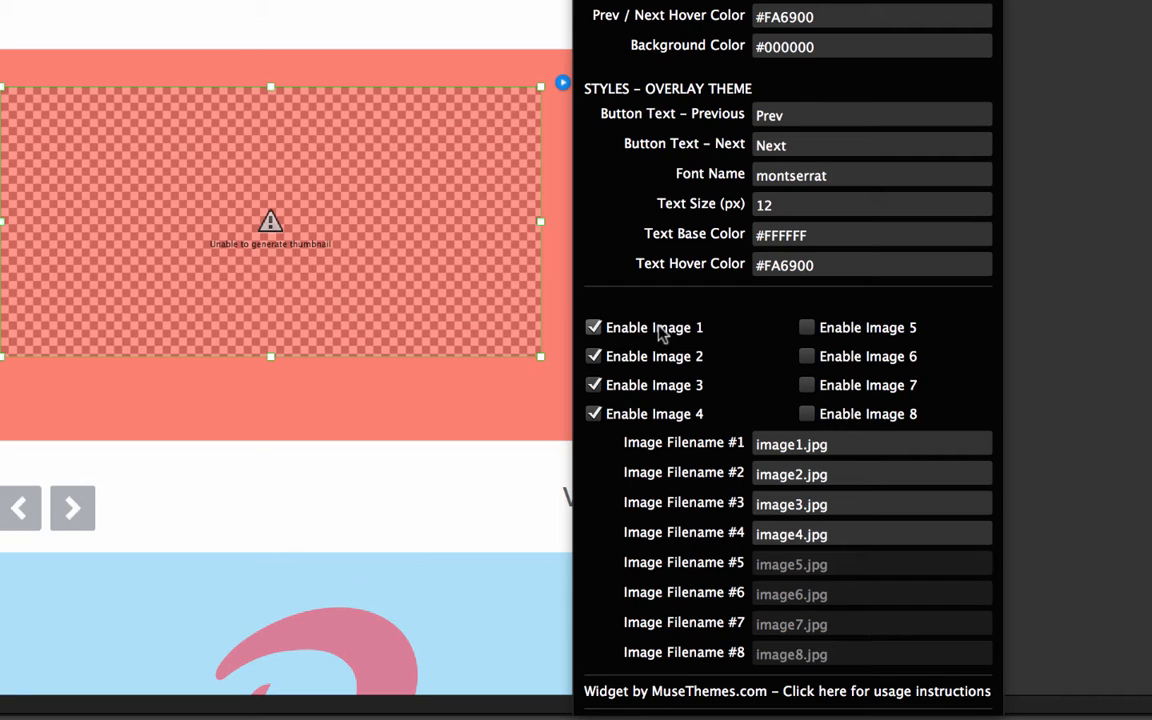
Enable Image 5 alongside Images 1 to 4 in the Nivo Slider, toggling Image 4 off and on, and review its options.
left_click(594, 415)
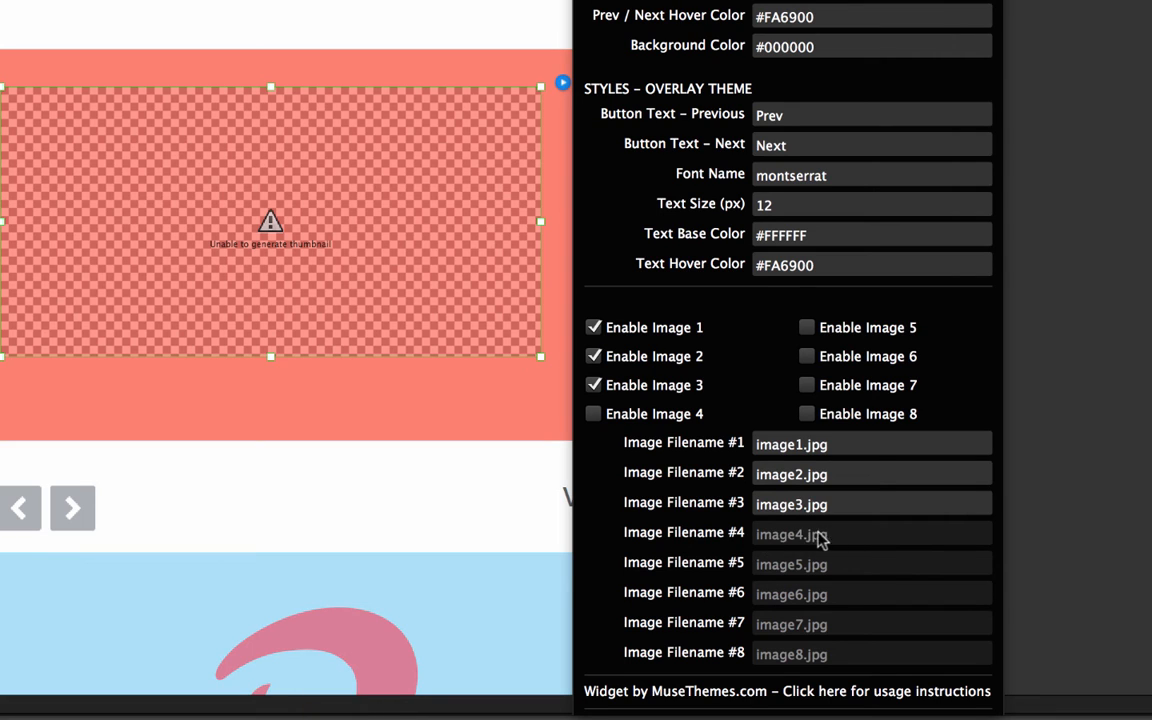
left_click(594, 414)
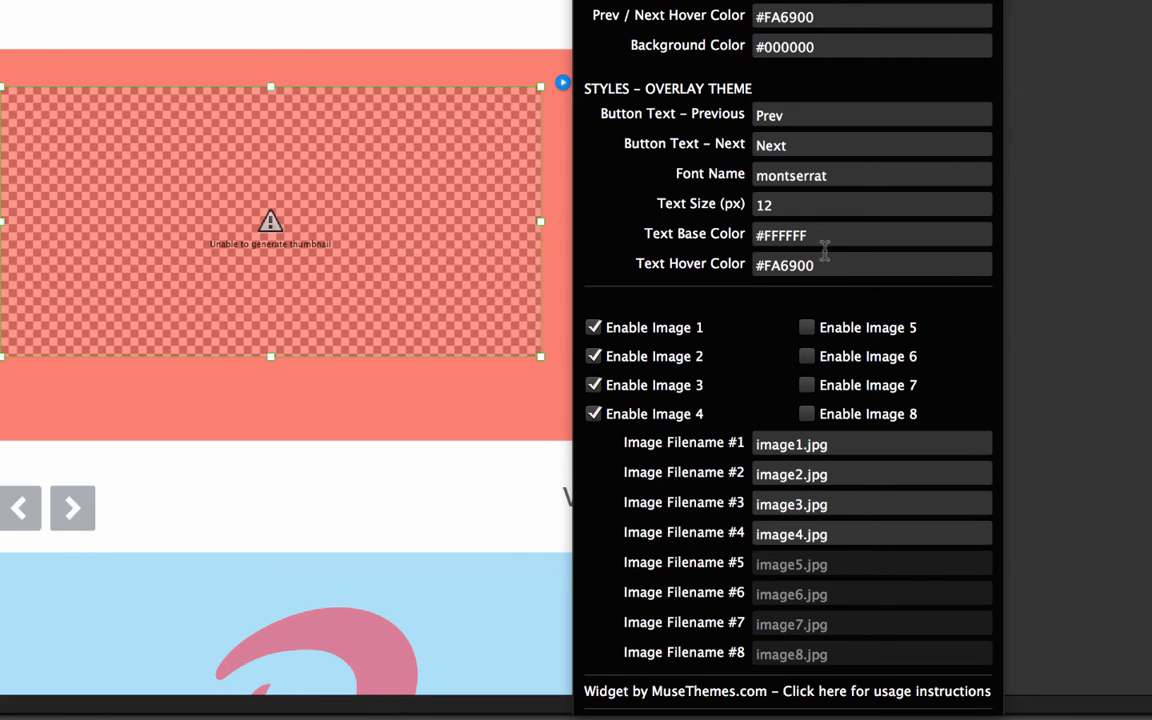
left_click(807, 328)
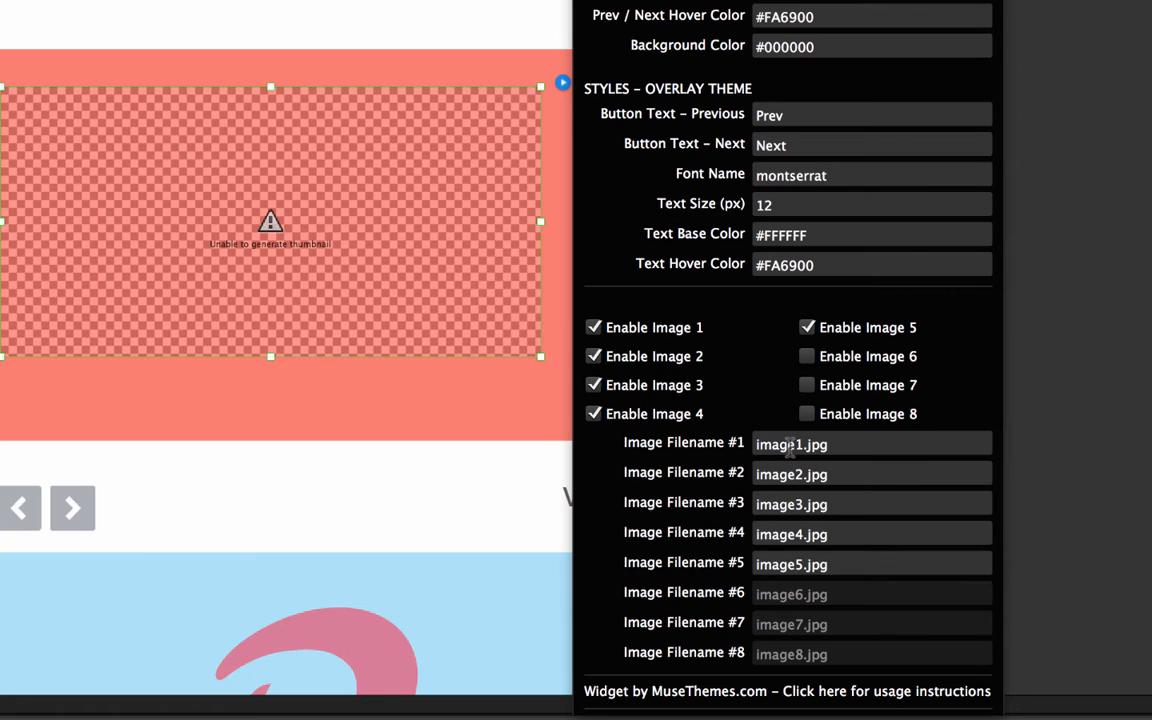
left_click(873, 444)
left_click_drag(873, 444, 590, 452)
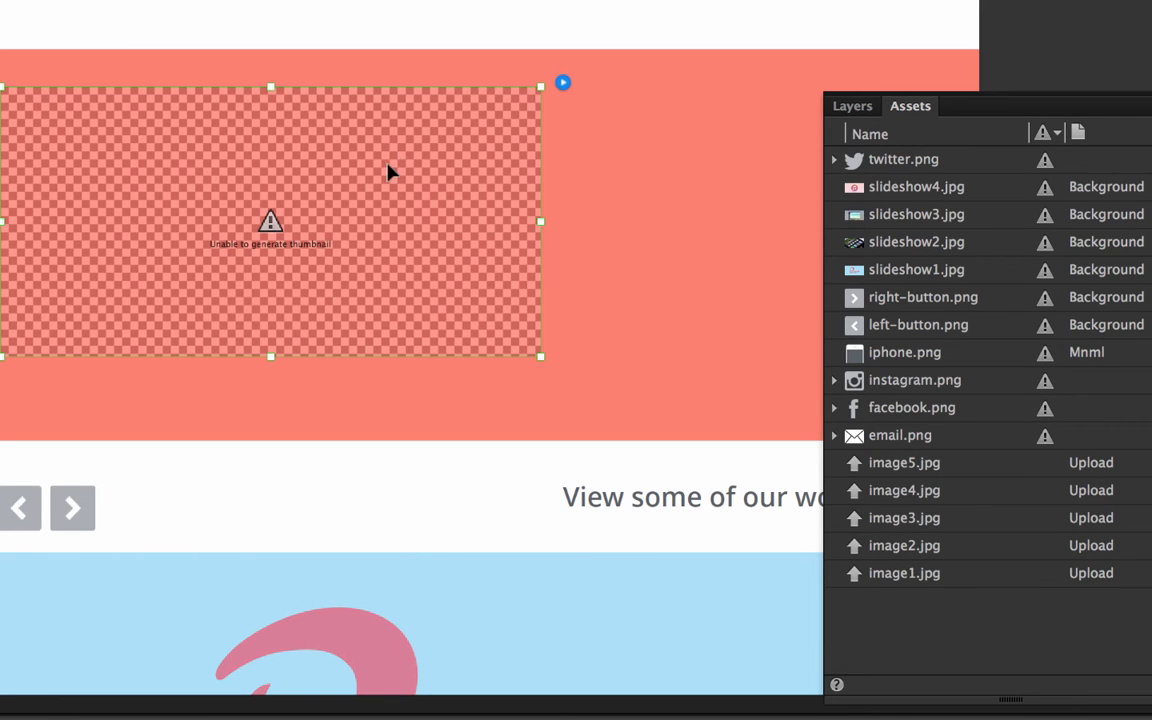
left_click(563, 83)
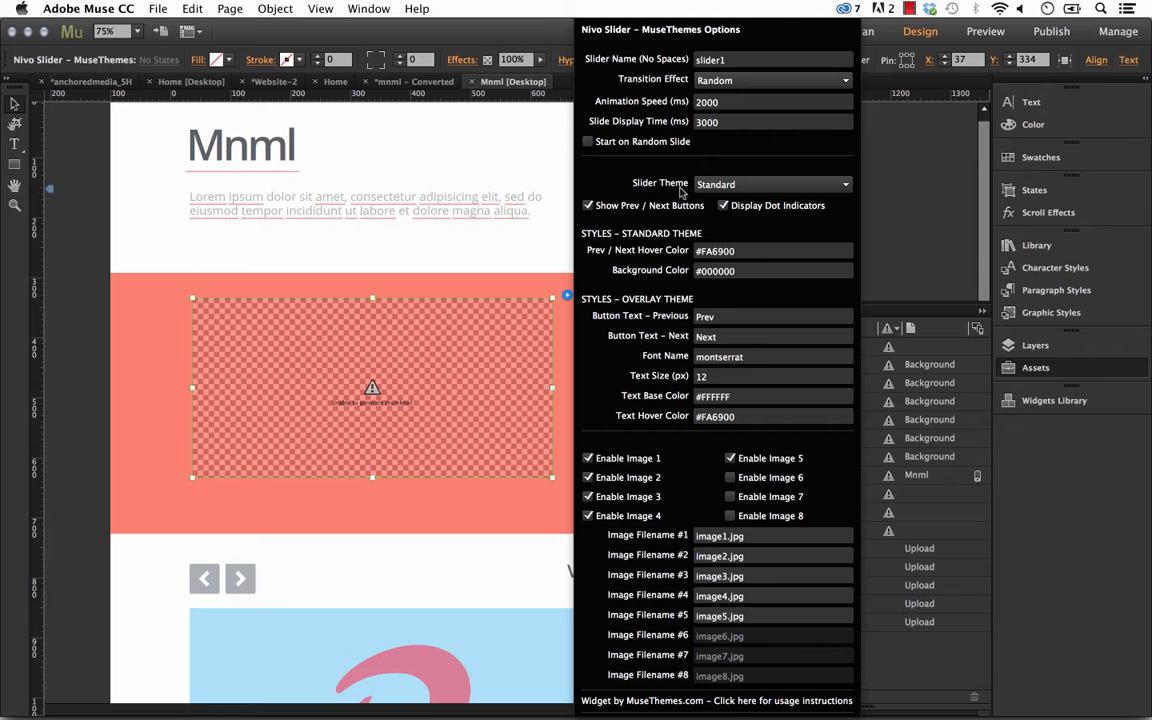
left_click(897, 168)
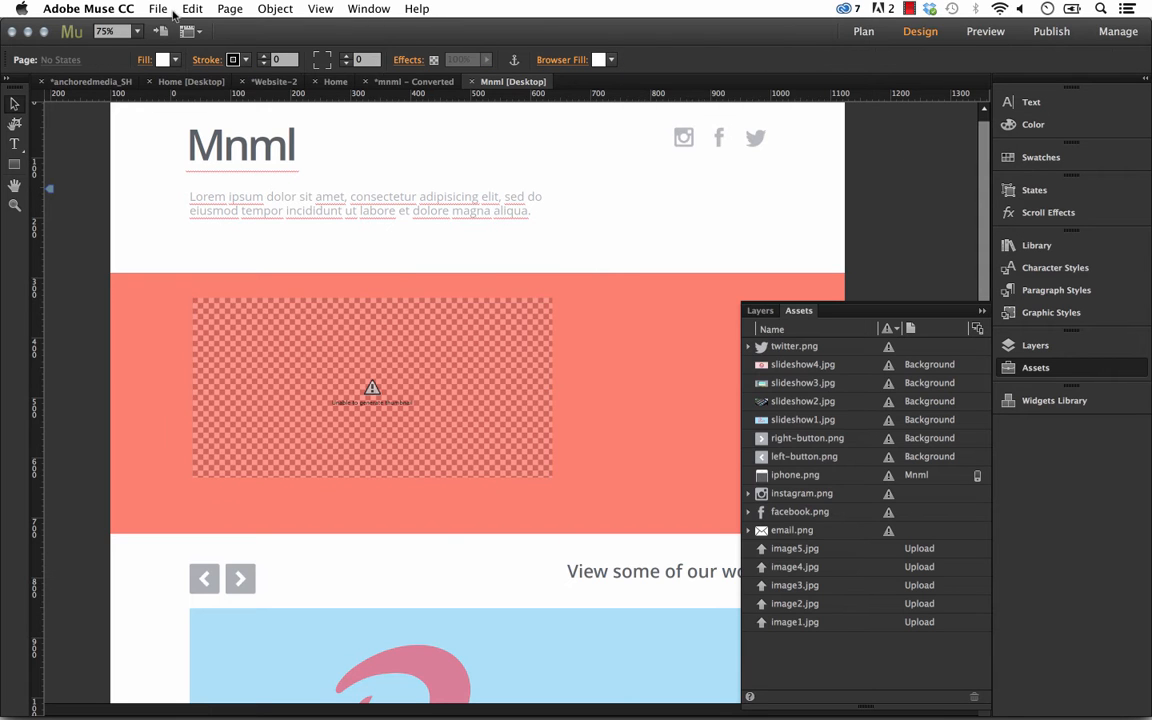
Preview the Mnml page in the browser and test the slider's dot indicators and forward arrow.
left_click(160, 9)
left_click(231, 302)
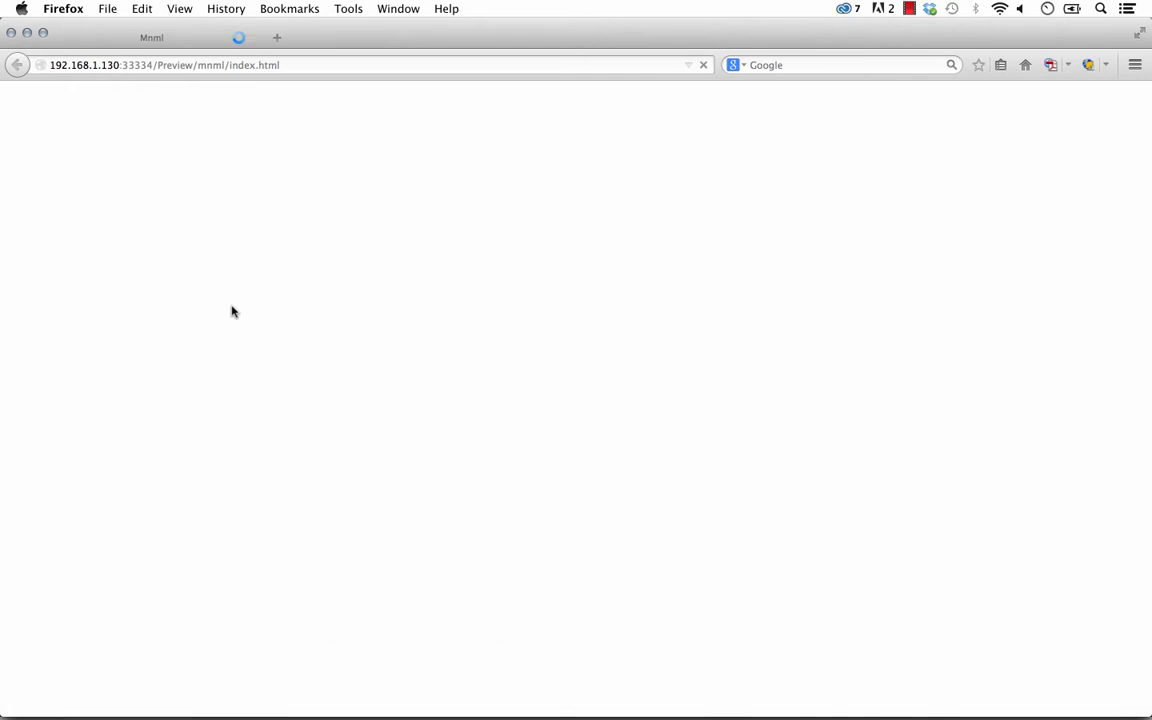
scroll(231, 311, "down", 2)
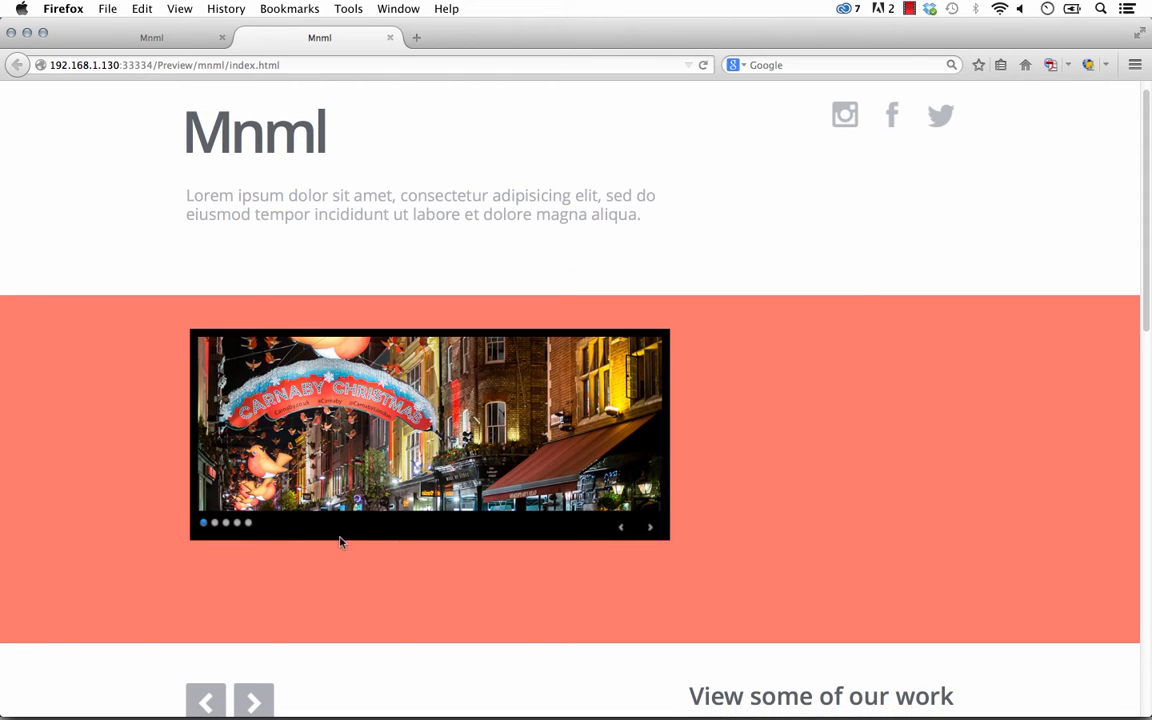
left_click(215, 529)
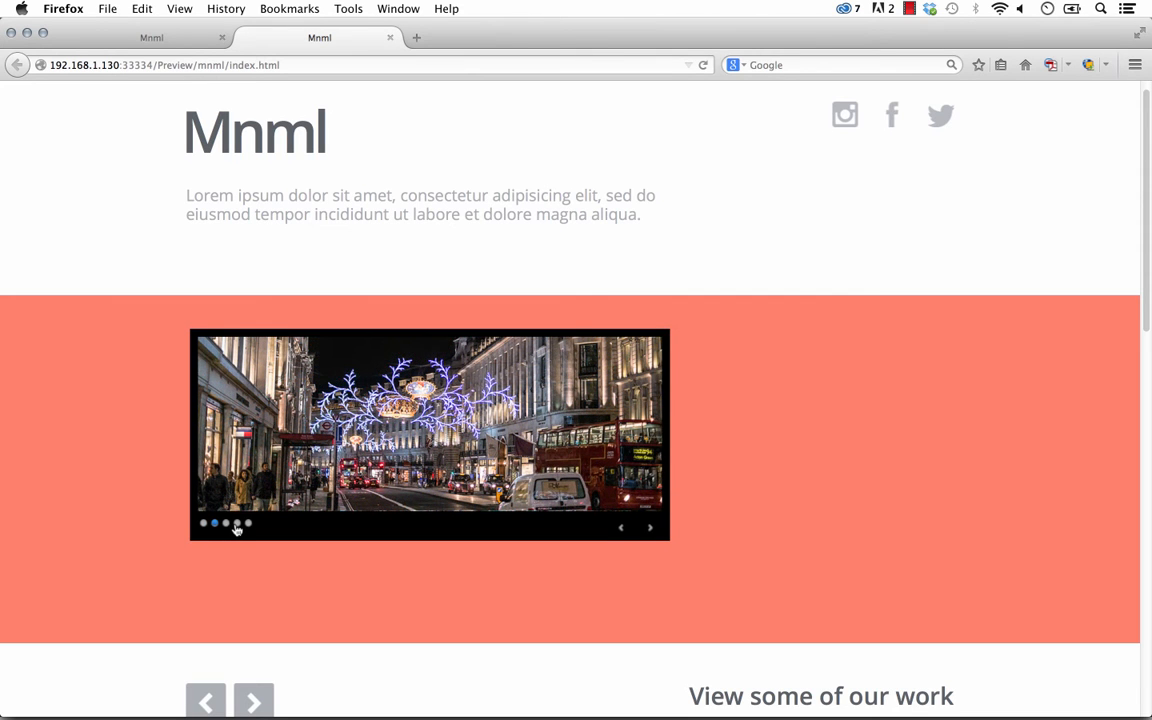
left_click(237, 524)
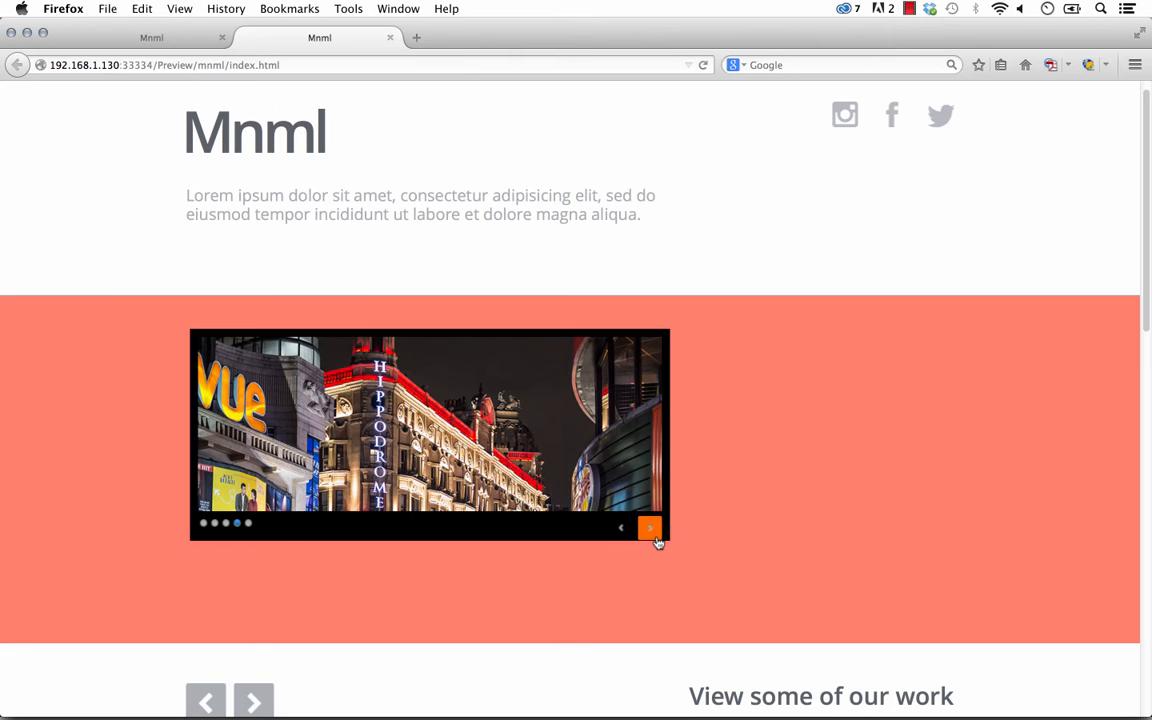
left_click(651, 537)
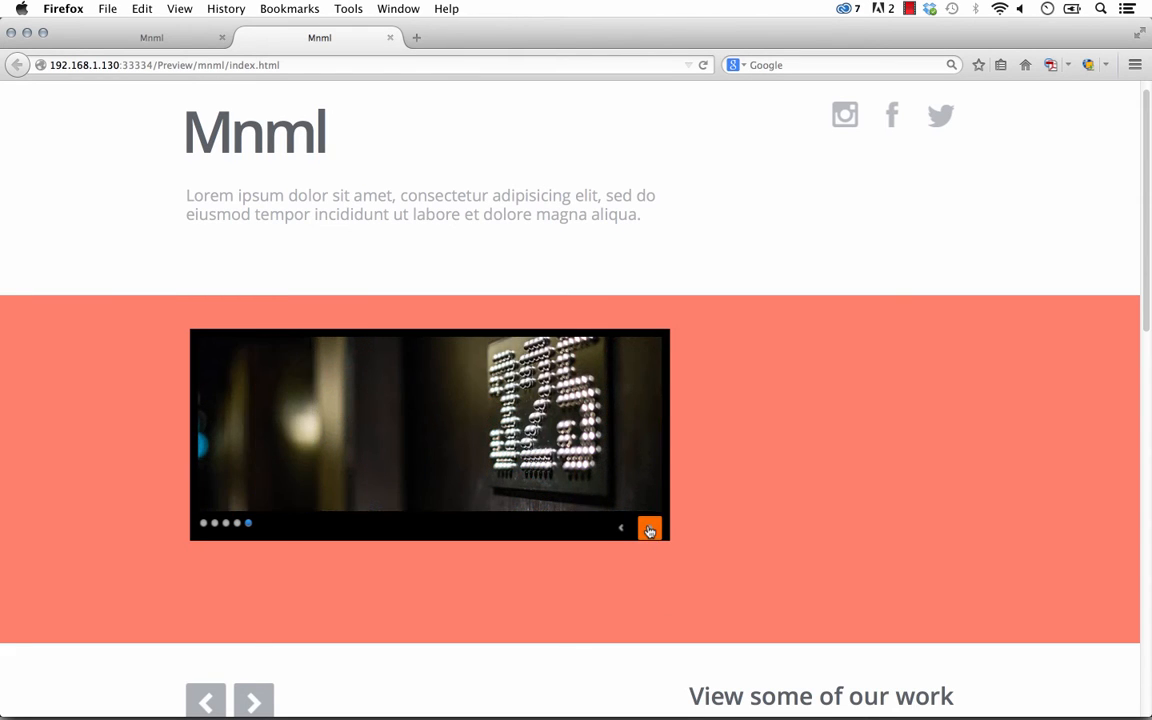
left_click(651, 535)
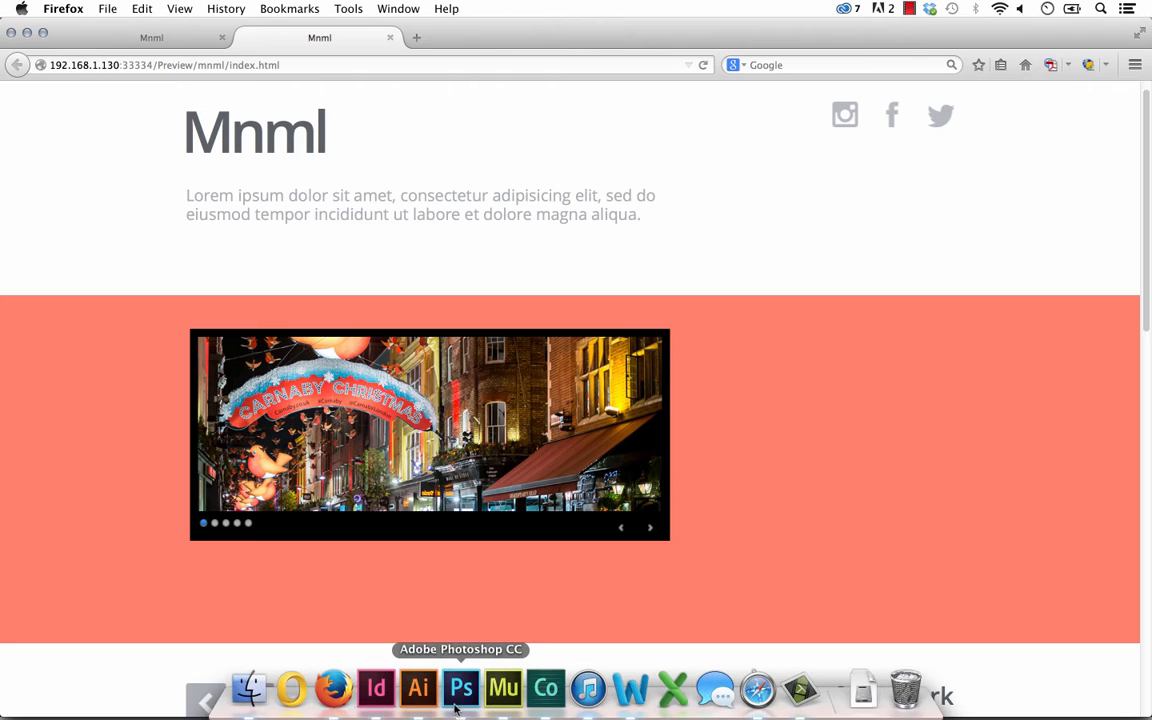
Switch back to Adobe Muse and collapse the Assets panel.
left_click(425, 700)
left_click(749, 517)
left_click(807, 480)
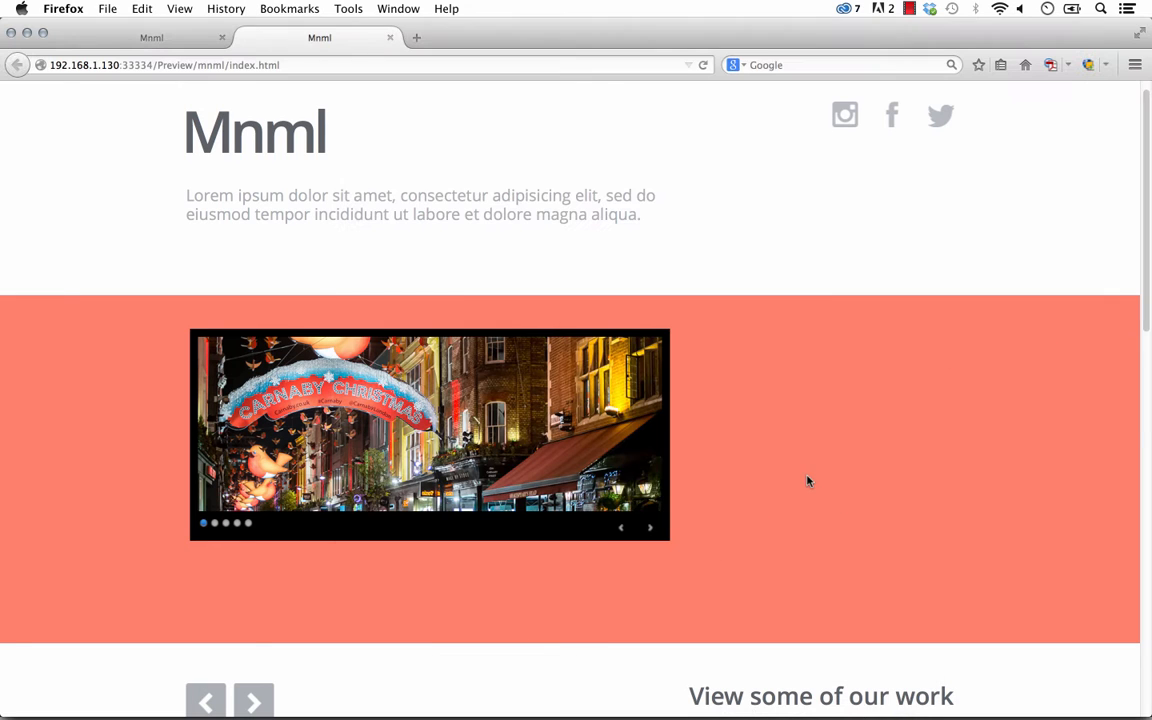
left_click(496, 690)
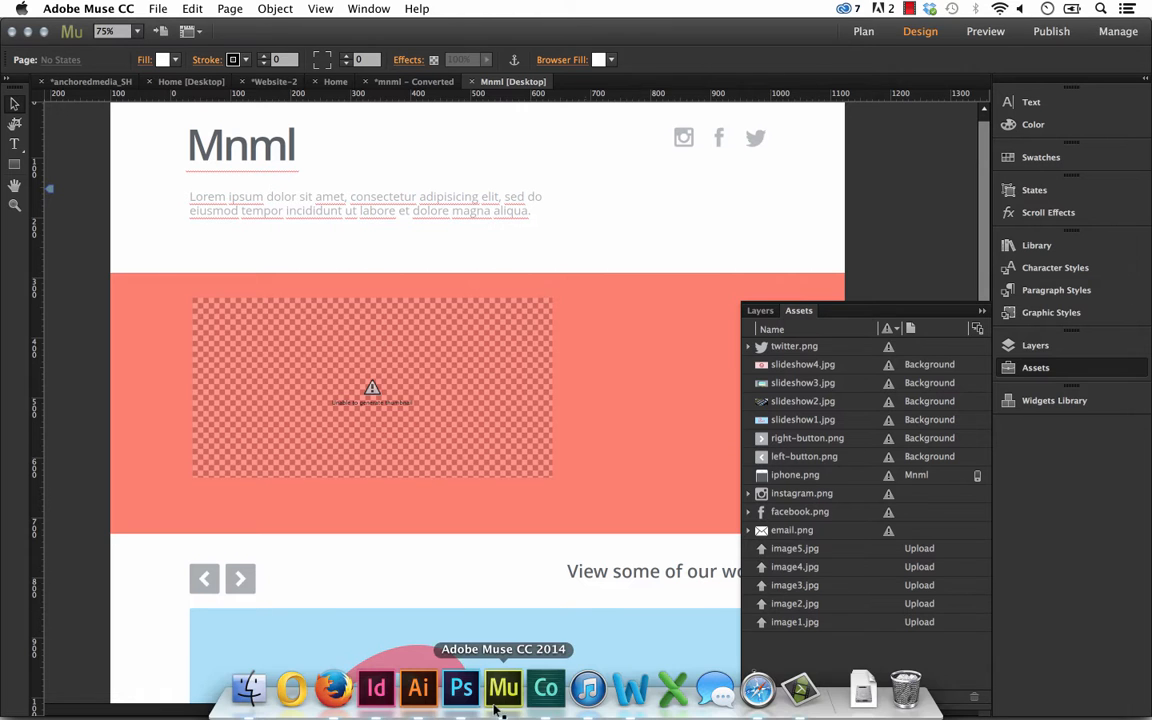
left_click(982, 314)
Enlarge the Nivo Slider from its lower-right corner so it fills most of the coral band's height.
left_click(514, 406)
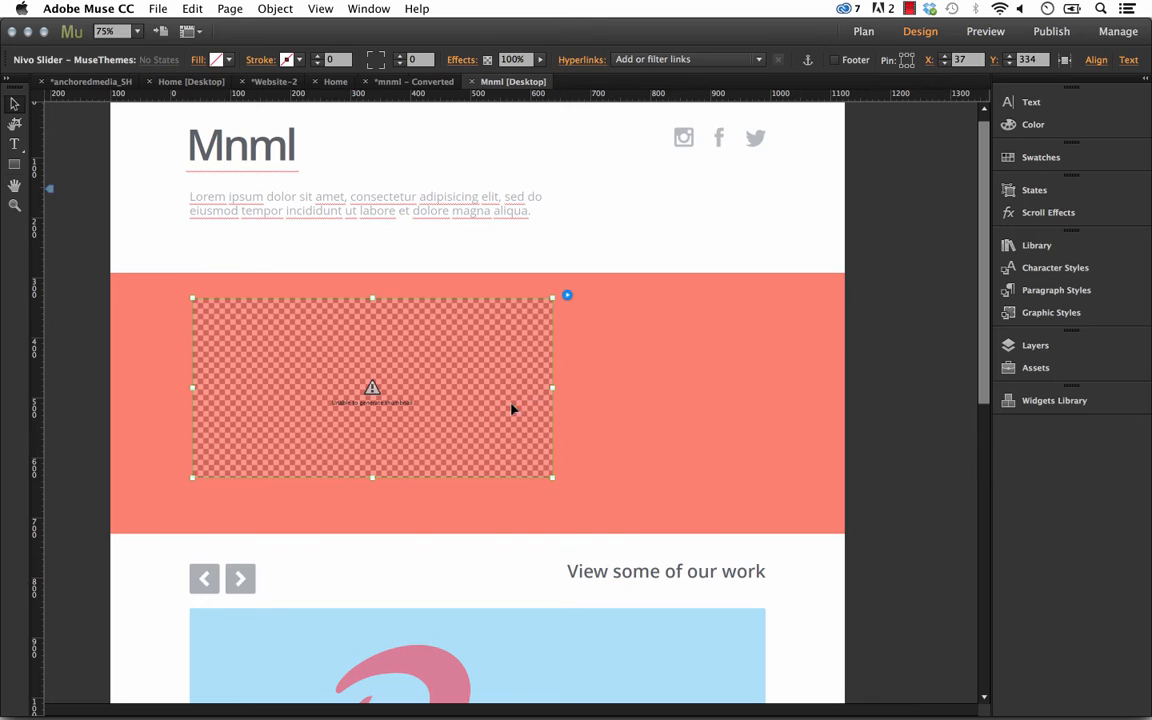
left_click(558, 482)
left_click(550, 478)
left_click_drag(550, 478, 668, 510)
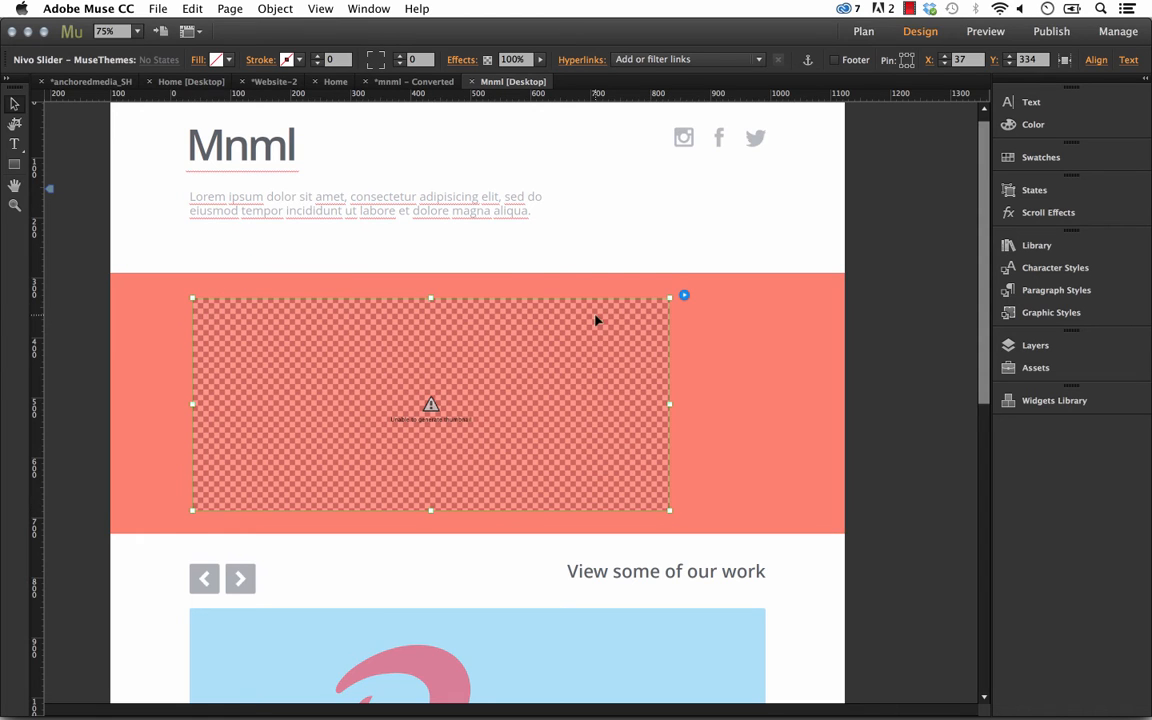
Move the slider to X 32, Y 332, in line with the page heading, and narrow it slightly from its right edge.
left_click_drag(575, 330, 576, 328)
left_click_drag(660, 314, 650, 319)
left_click_drag(668, 403, 664, 403)
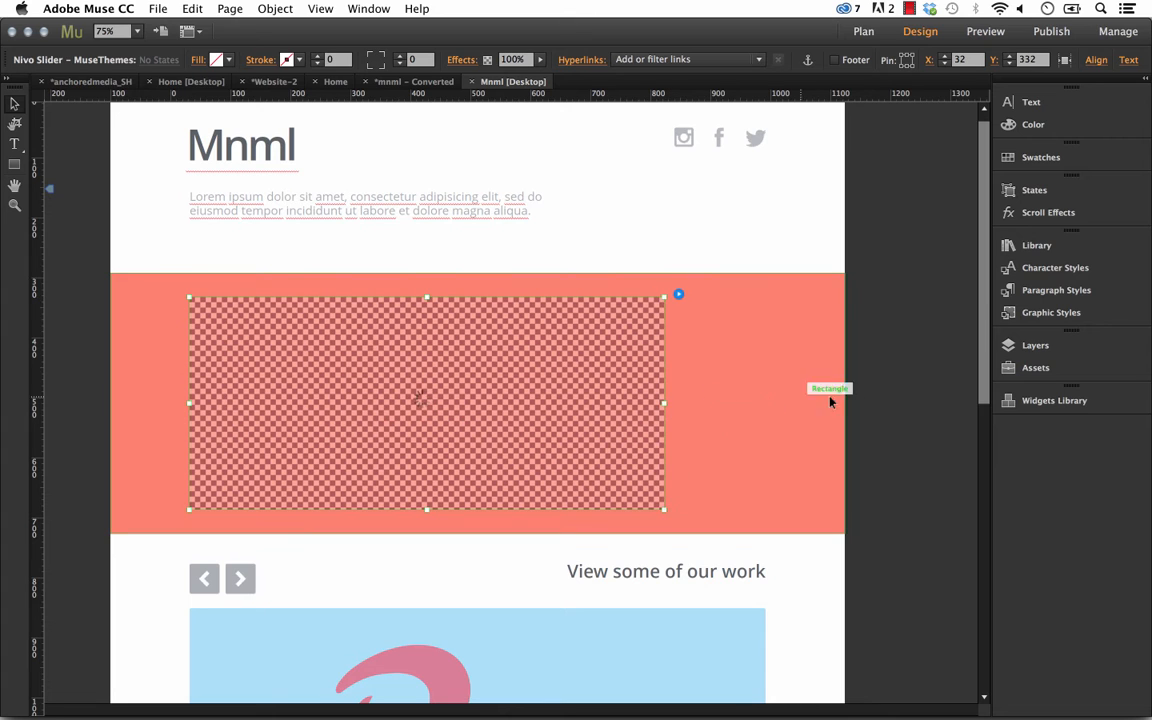
left_click(897, 391)
left_click(608, 378)
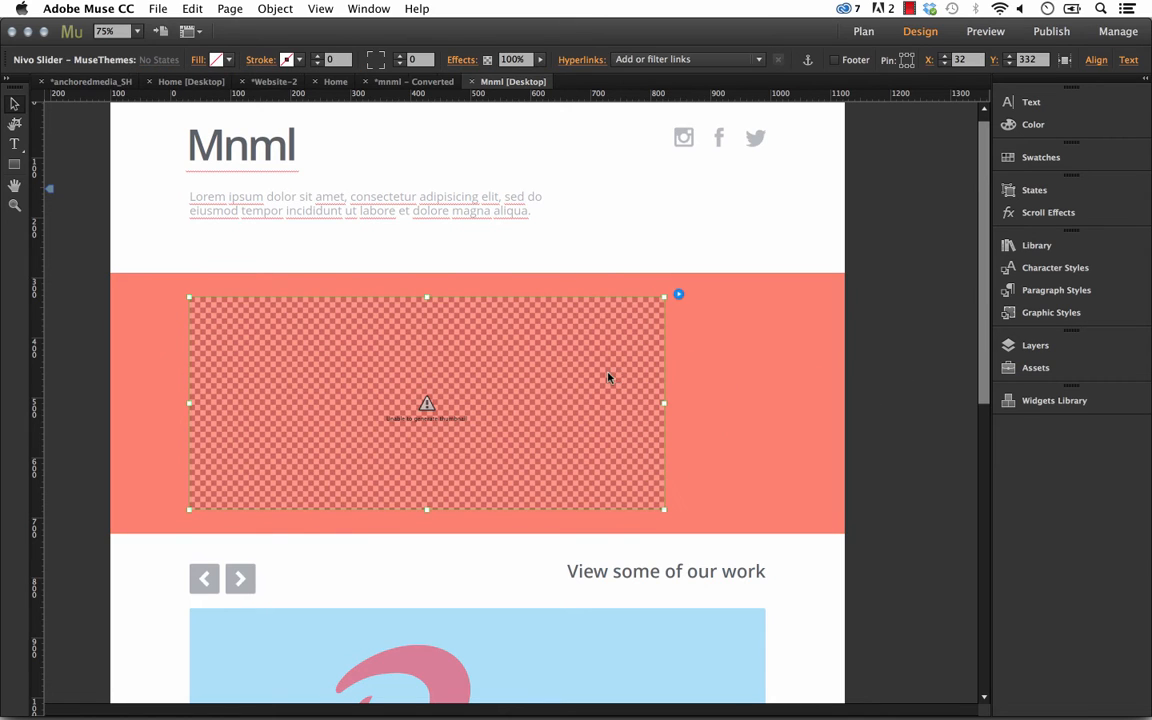
Change the Nivo Slider's theme to Overlay in its widget options.
left_click(679, 296)
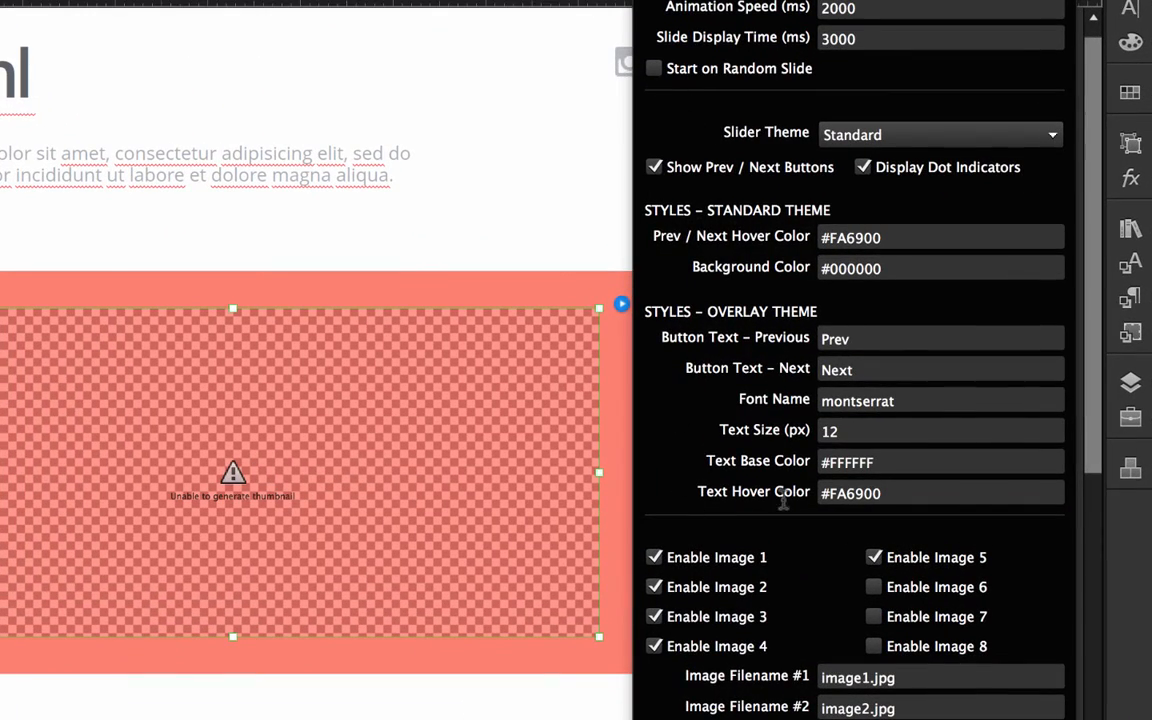
left_click(655, 168)
left_click(880, 134)
left_click(876, 188)
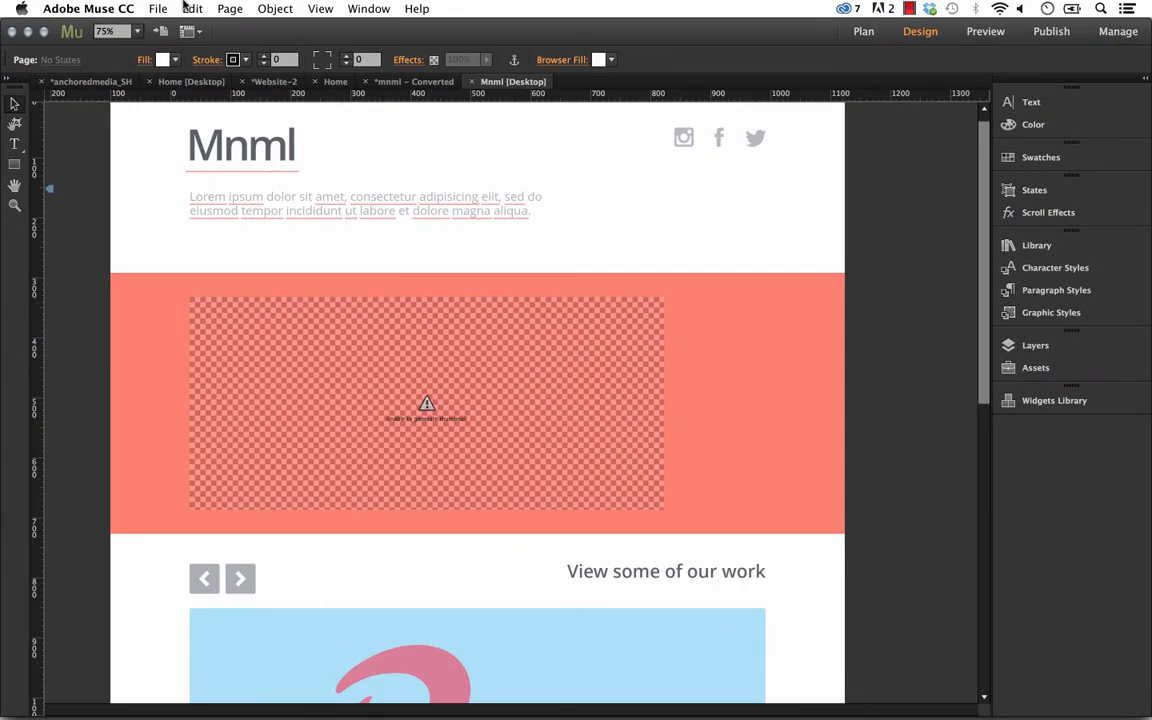
Preview the page in the browser and test the Overlay theme's controls by jumping to the third, fourth and fifth slides.
left_click(158, 8)
left_click(209, 304)
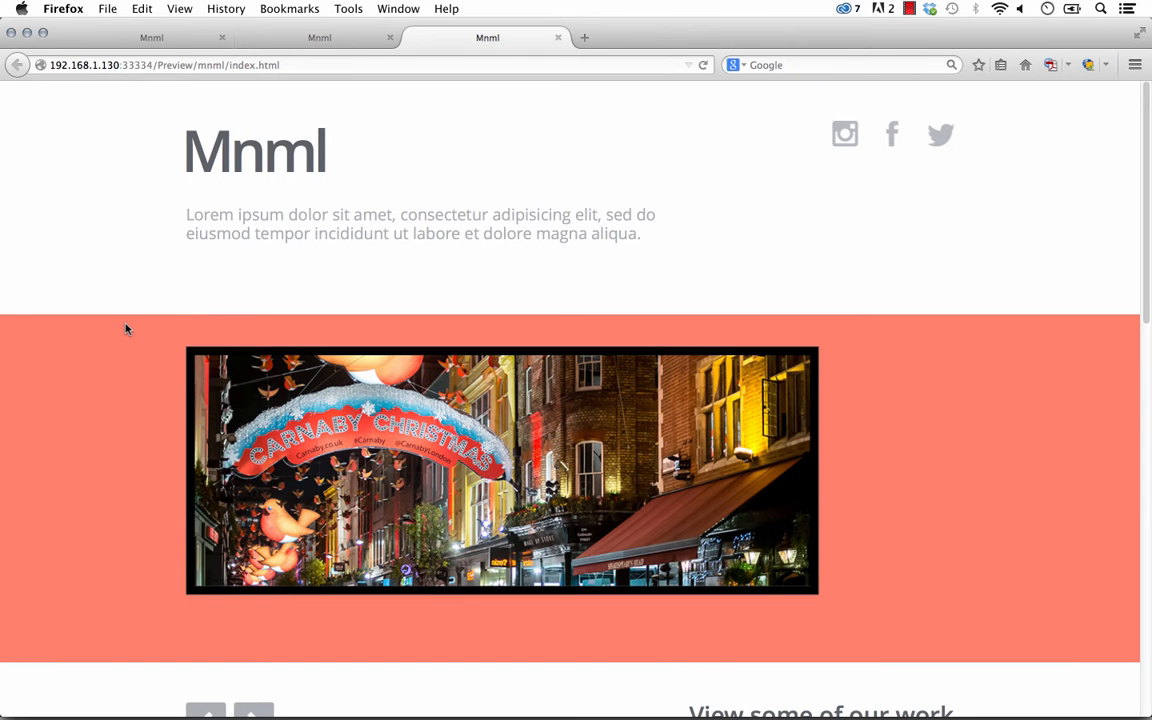
scroll(126, 329, "down", 3)
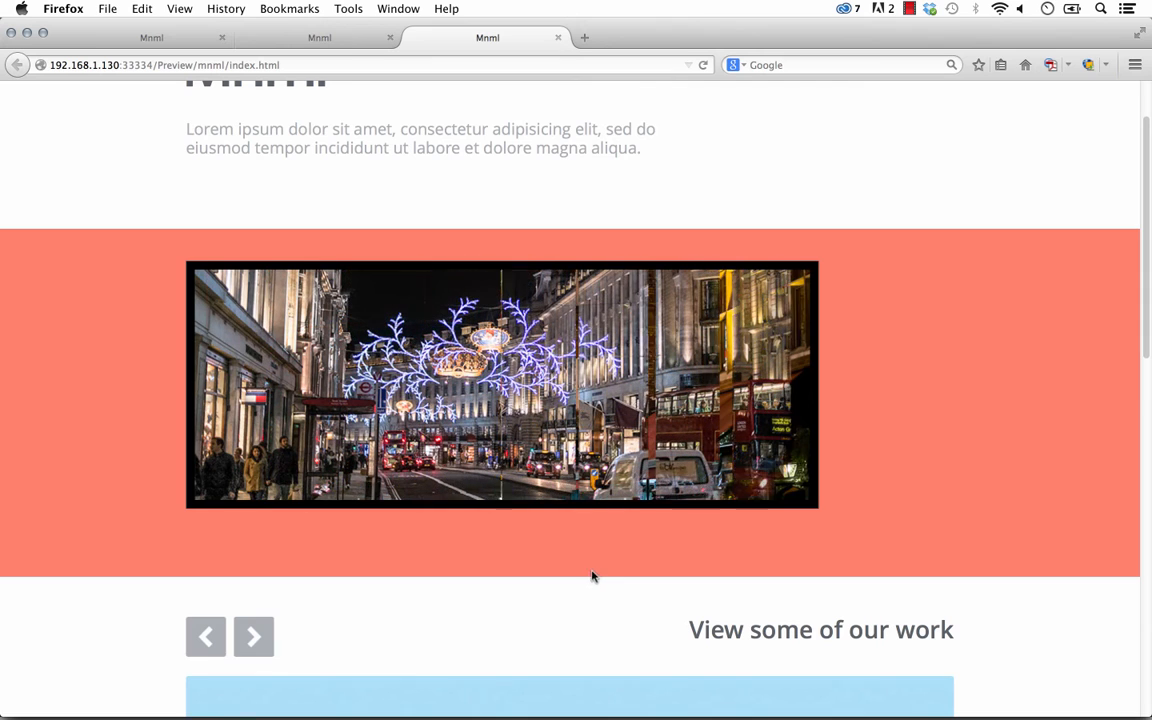
mouse_move(563, 383)
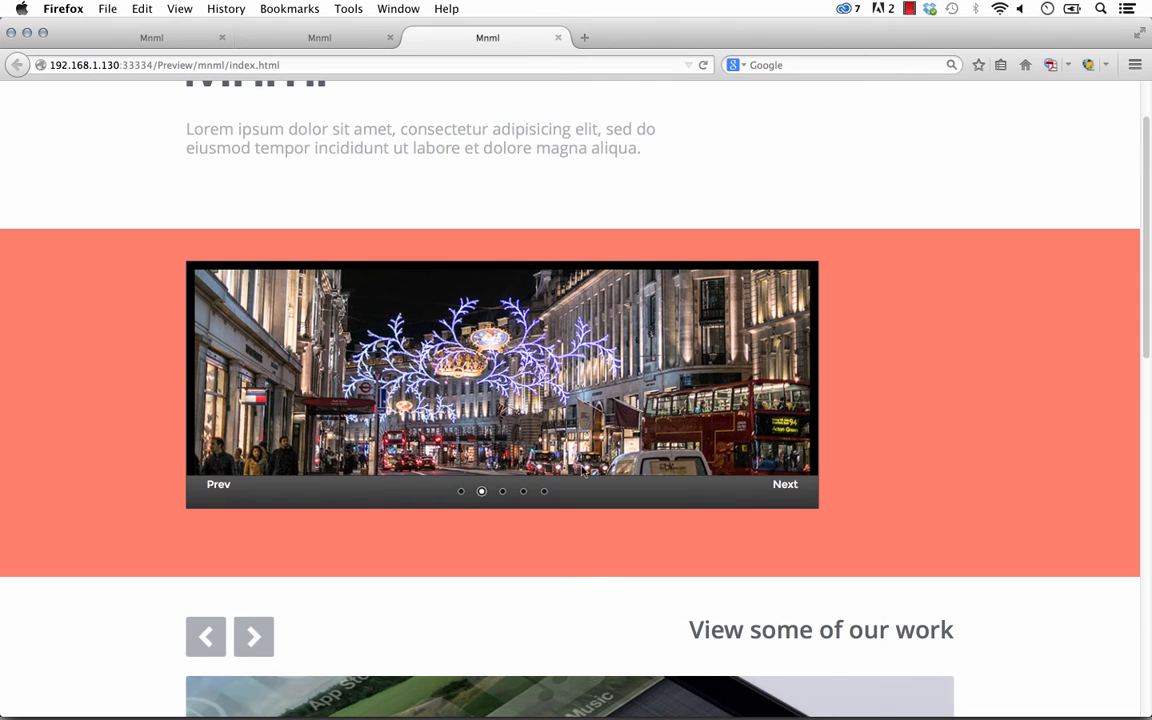
mouse_move(533, 413)
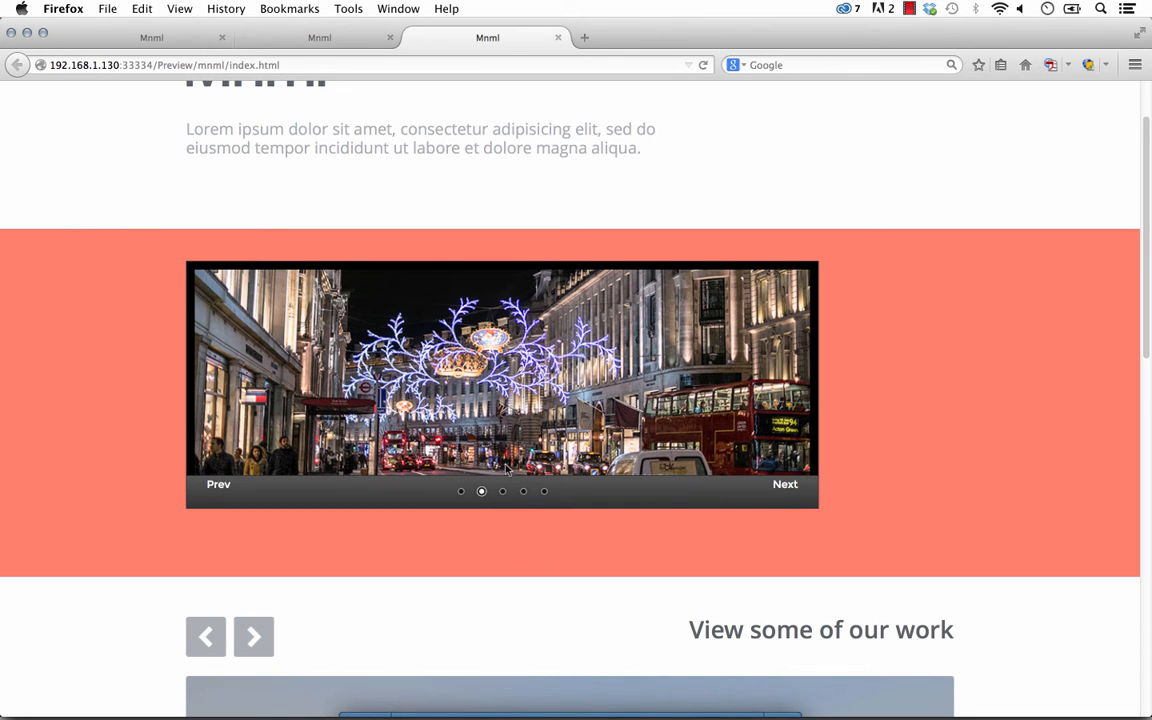
left_click(504, 499)
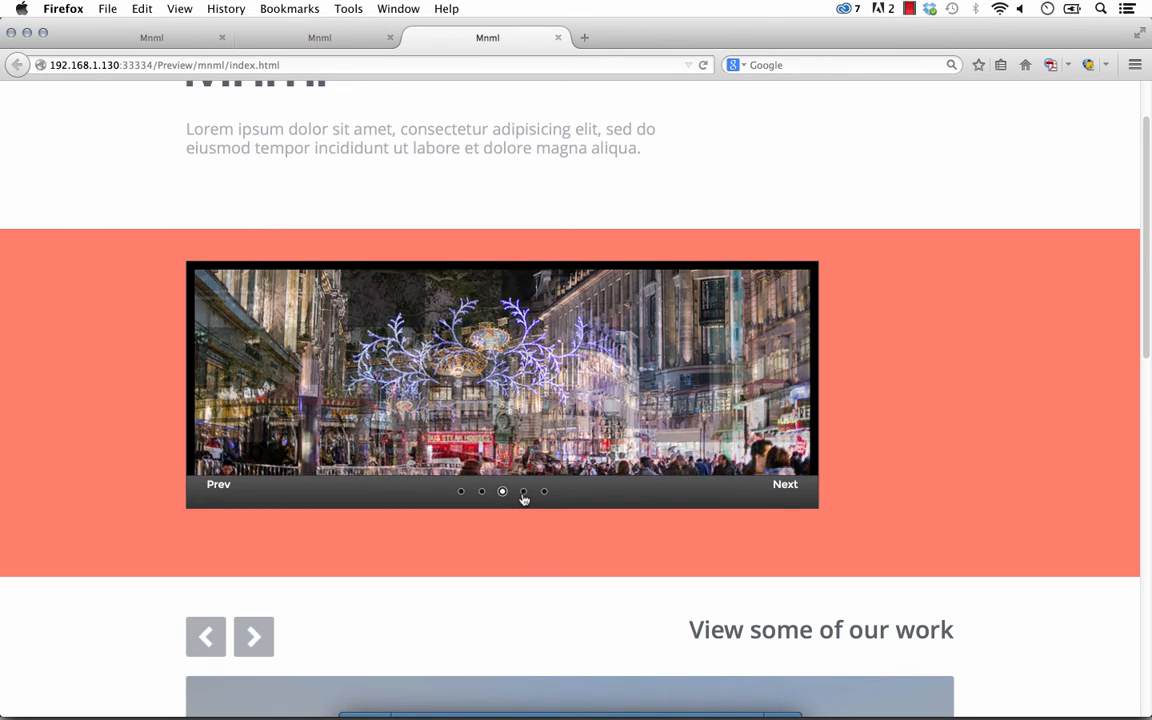
left_click(524, 493)
left_click(545, 493)
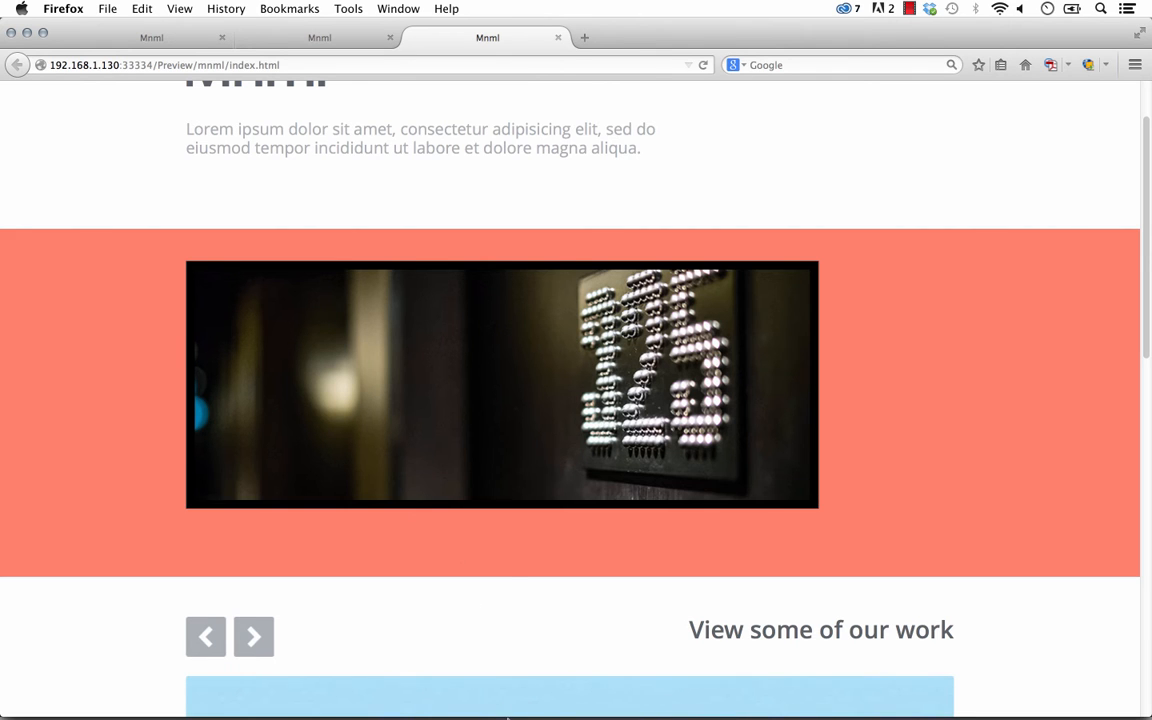
Return to Adobe Muse and set the Nivo Slider's theme to Standard.
left_click(505, 690)
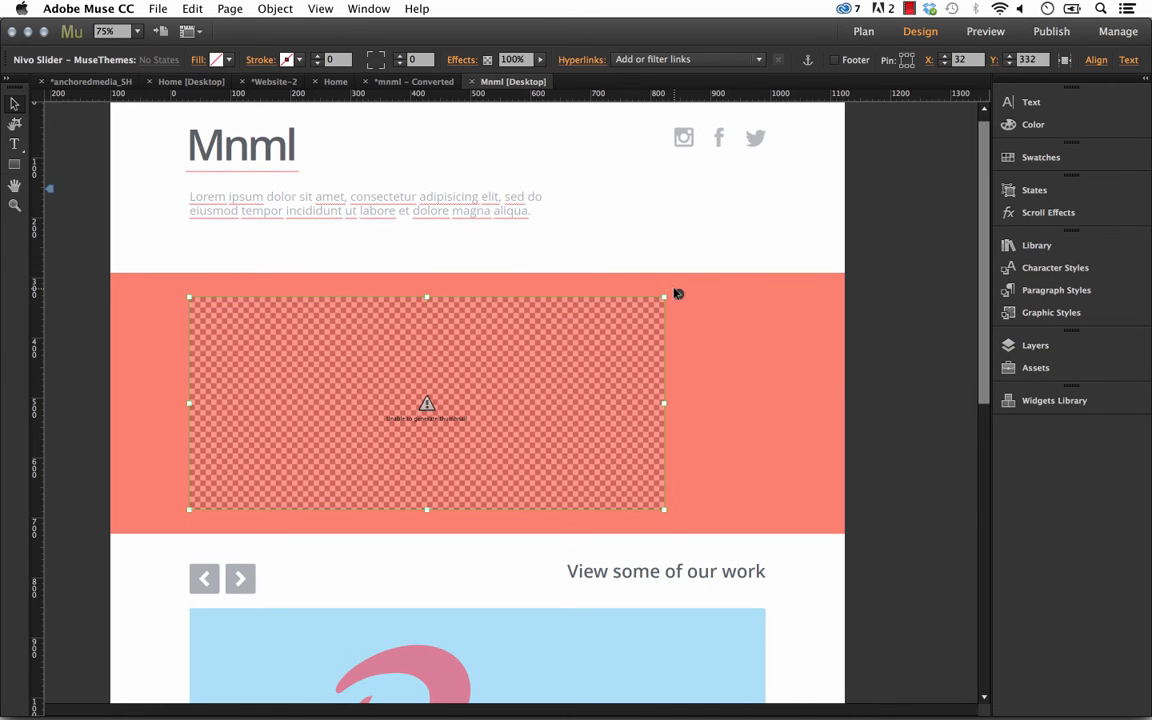
left_click(677, 293)
left_click(838, 185)
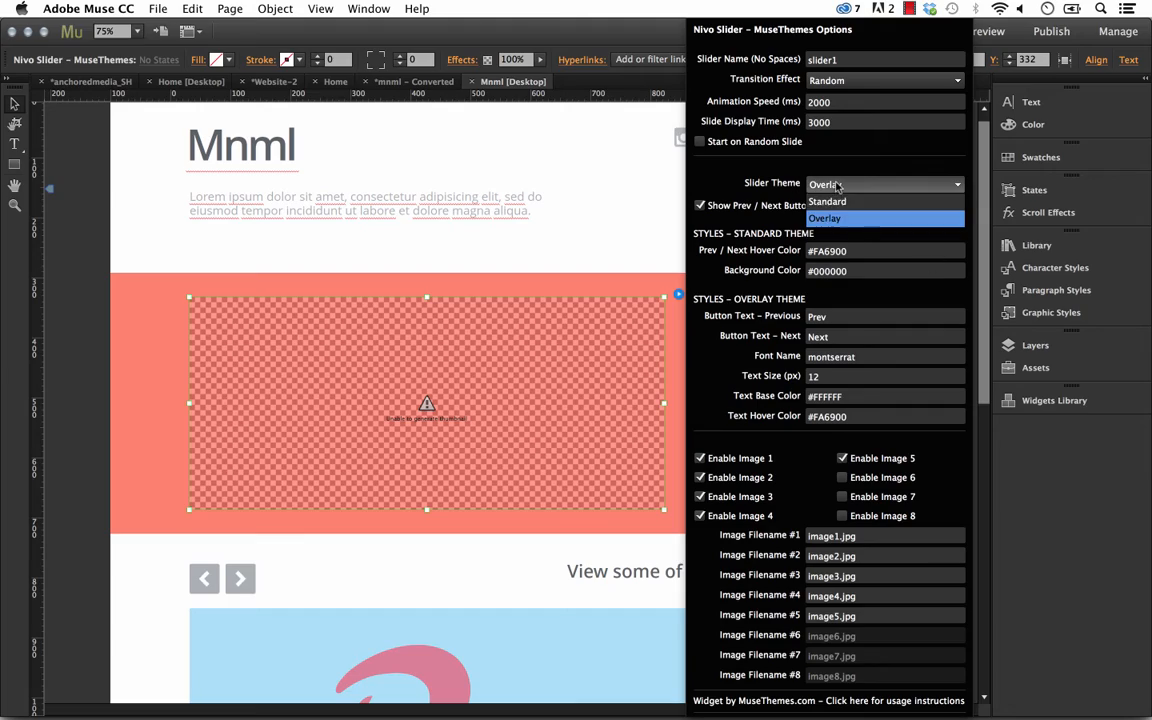
left_click(826, 201)
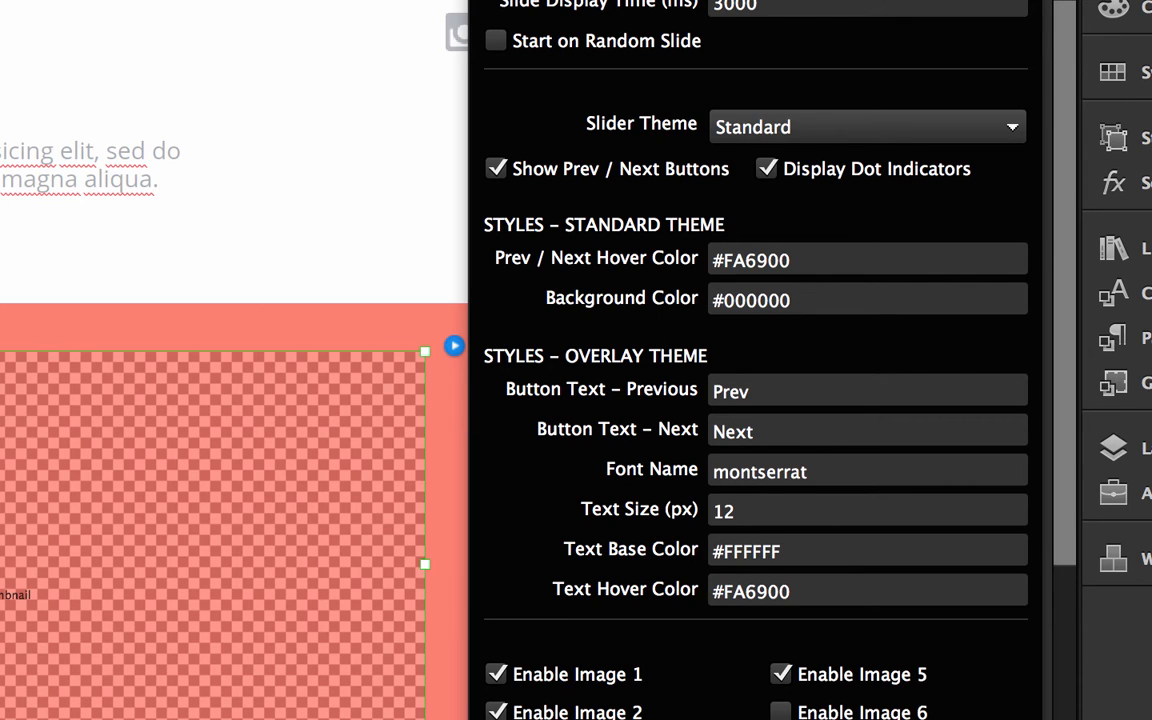
Set the Standard theme's background color to #FFFFFF and its Prev / Next hover color to #000000.
left_click(785, 302)
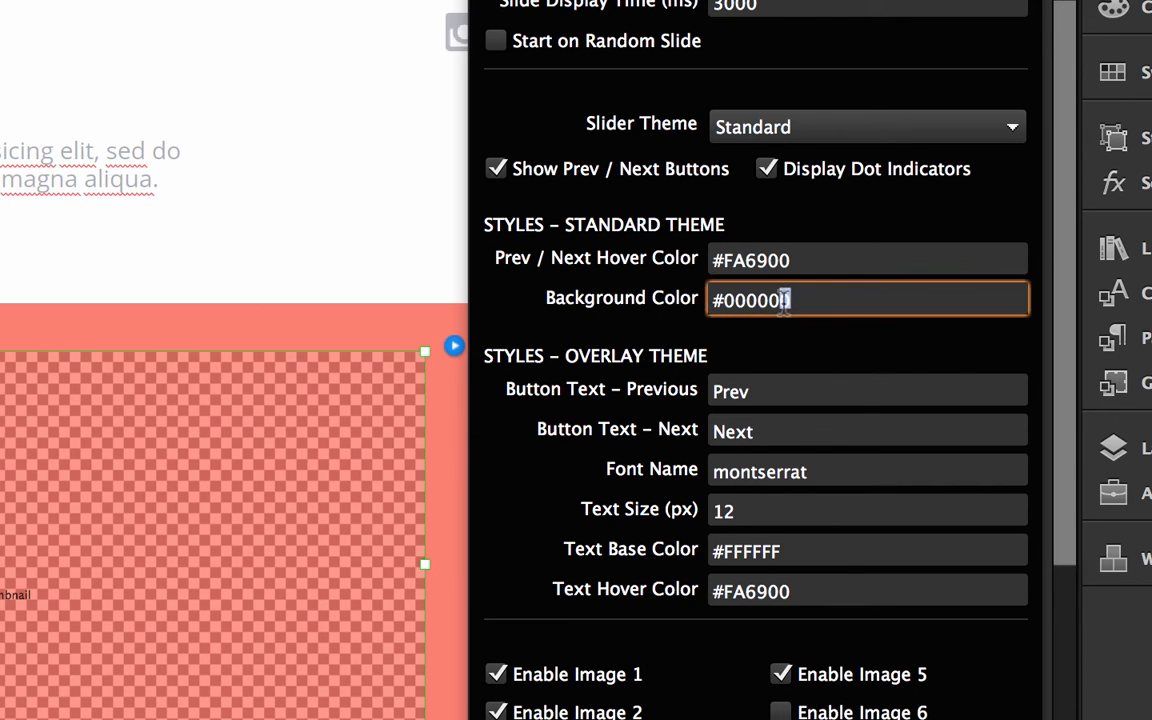
left_click_drag(785, 302, 725, 306)
type("FFFFFF")
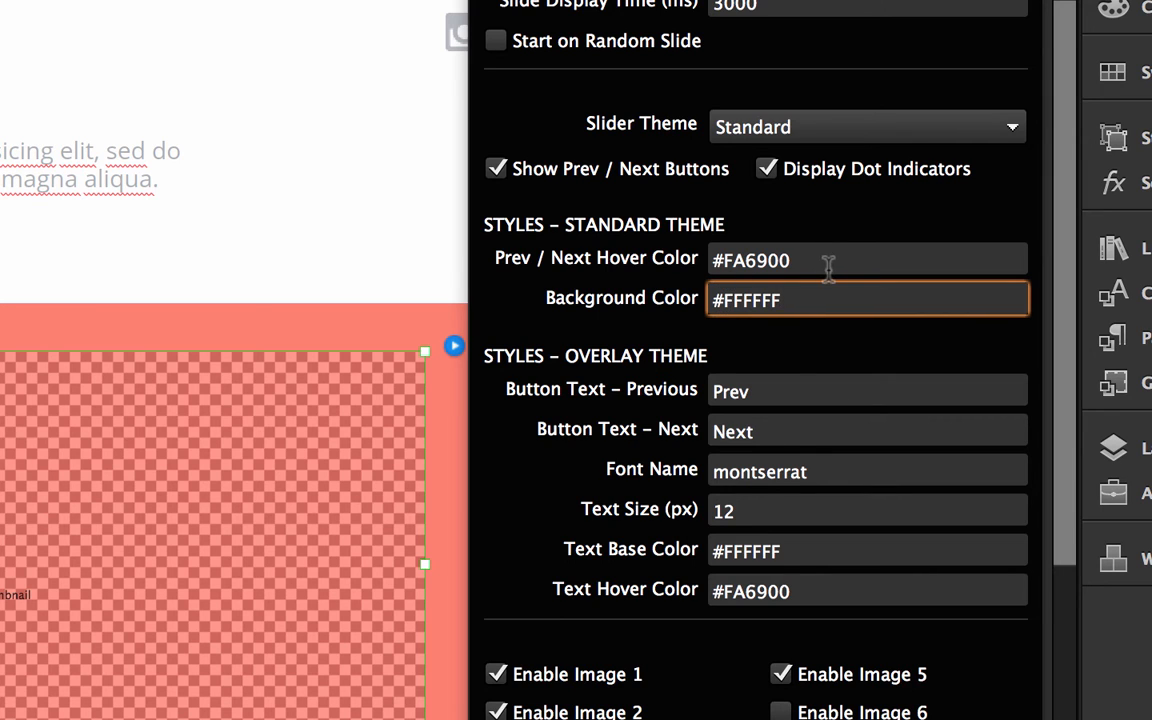
left_click_drag(794, 261, 724, 264)
type("000000")
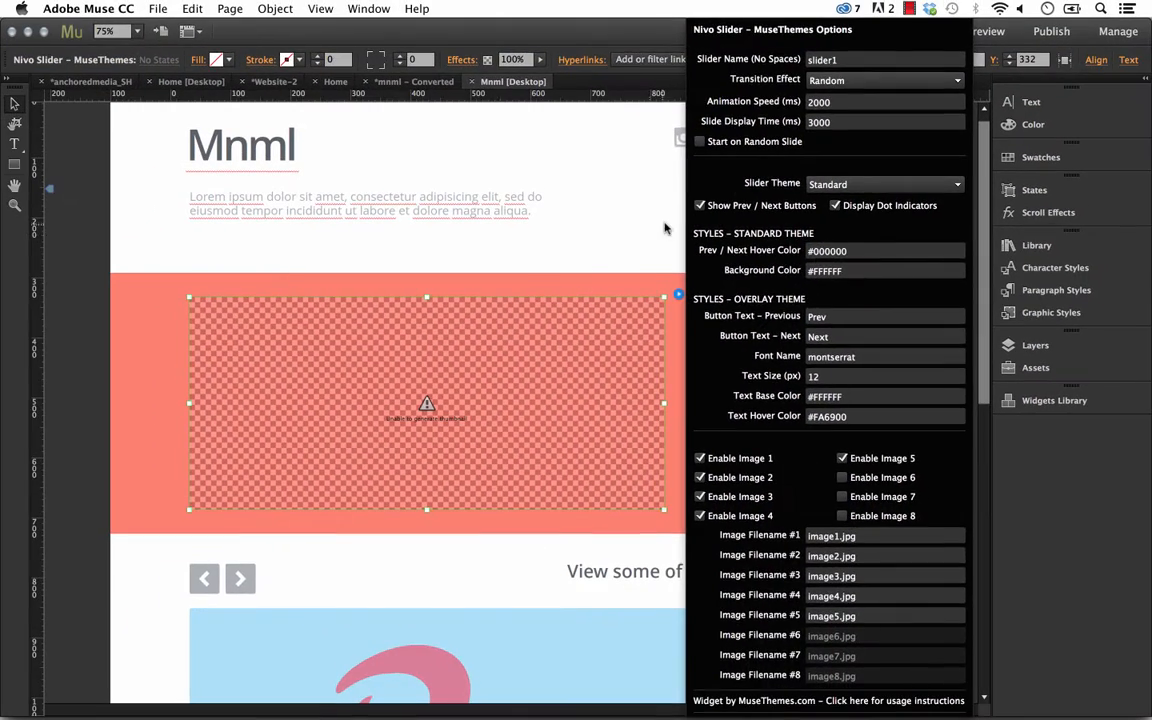
left_click(358, 274)
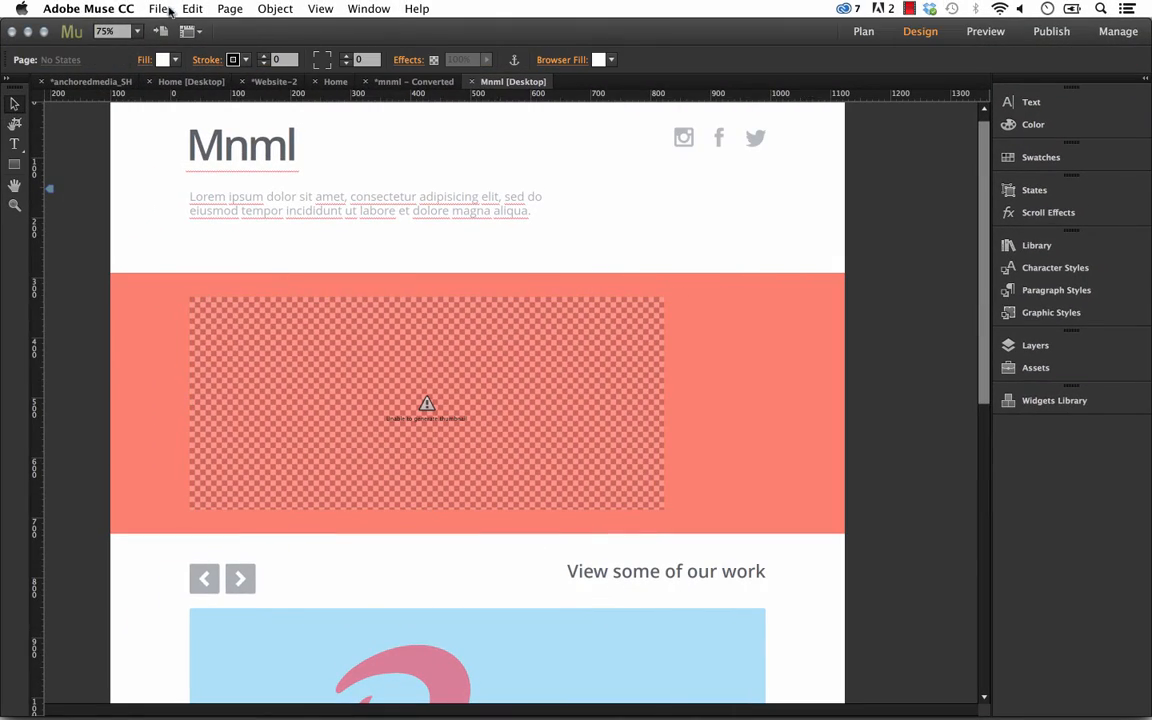
Preview the page in the browser and advance the Standard-themed slider by one slide with its next arrow.
left_click(157, 8)
left_click(232, 300)
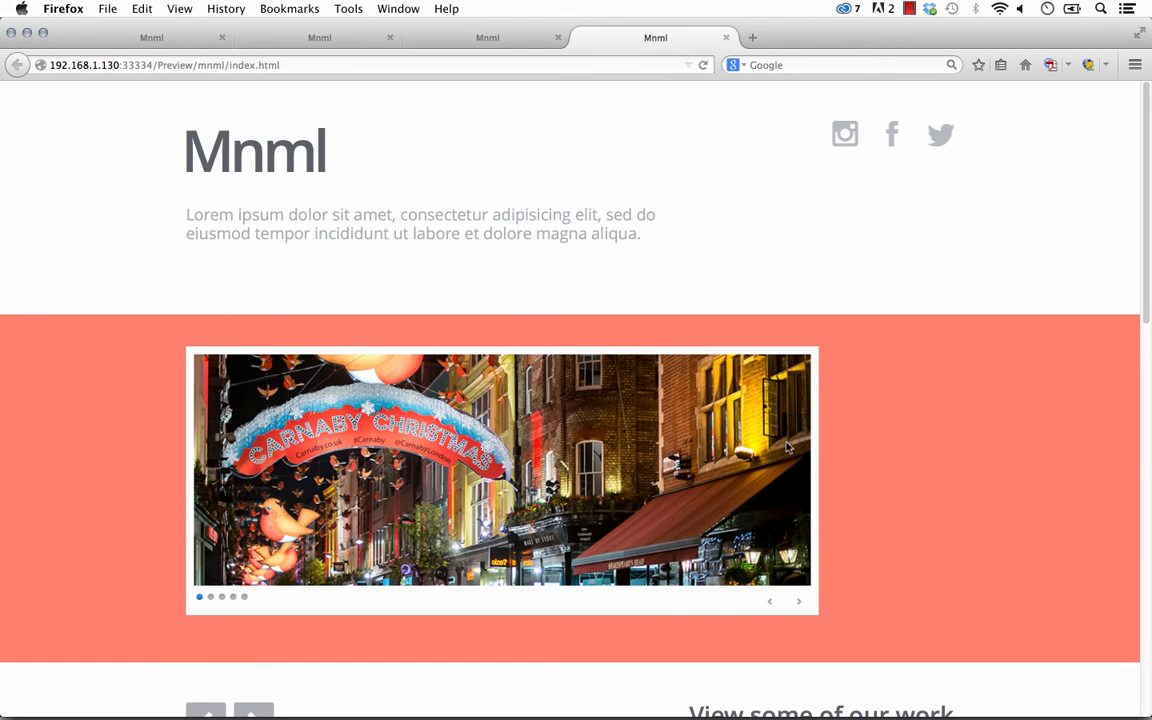
left_click(798, 601)
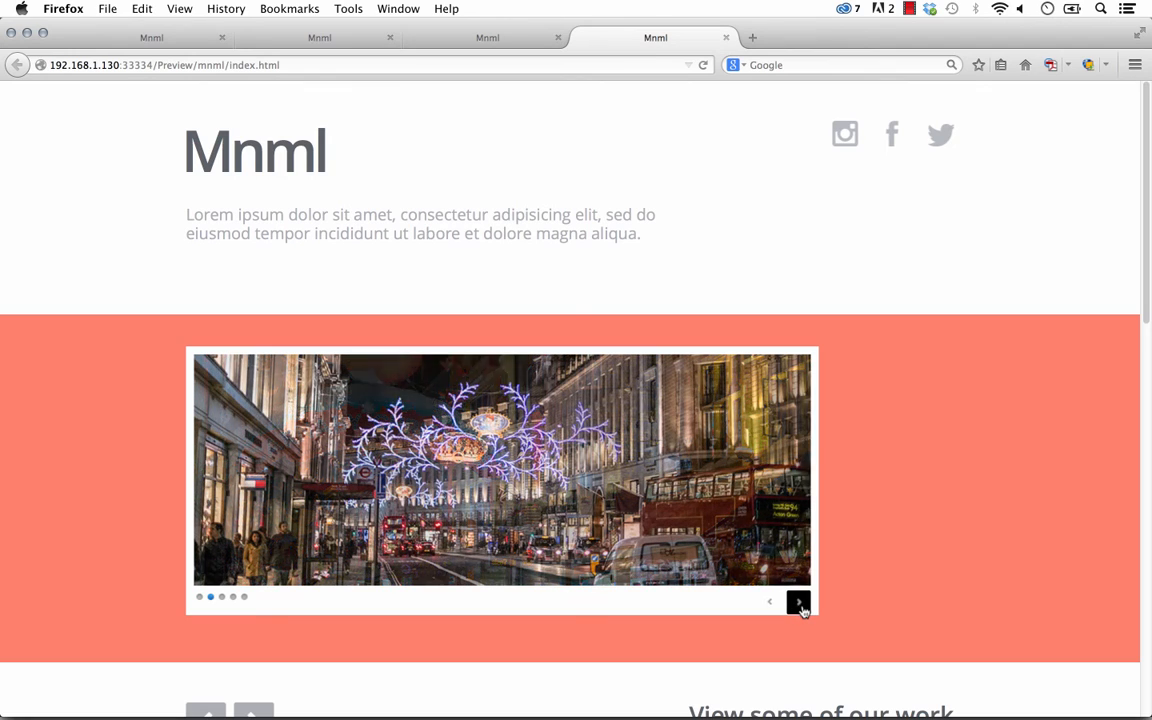
Switch back to Adobe Muse and set the Nivo Slider's animation speed to 1000 ms.
left_click(454, 688)
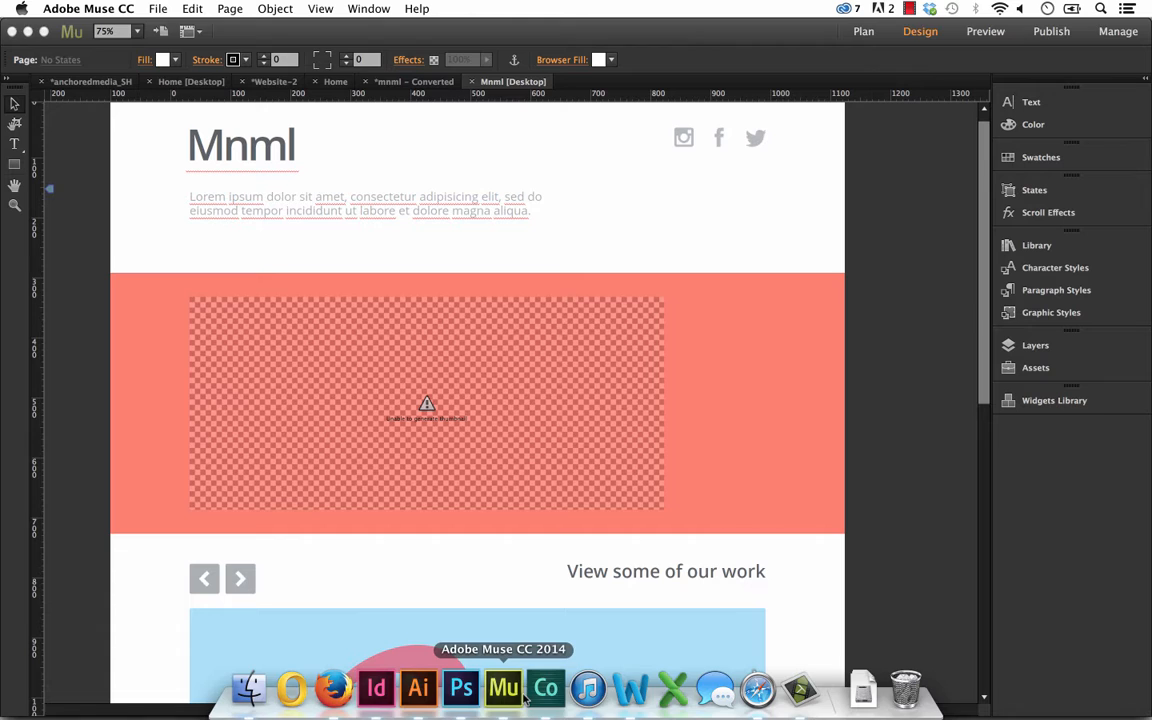
left_click(655, 305)
left_click(678, 294)
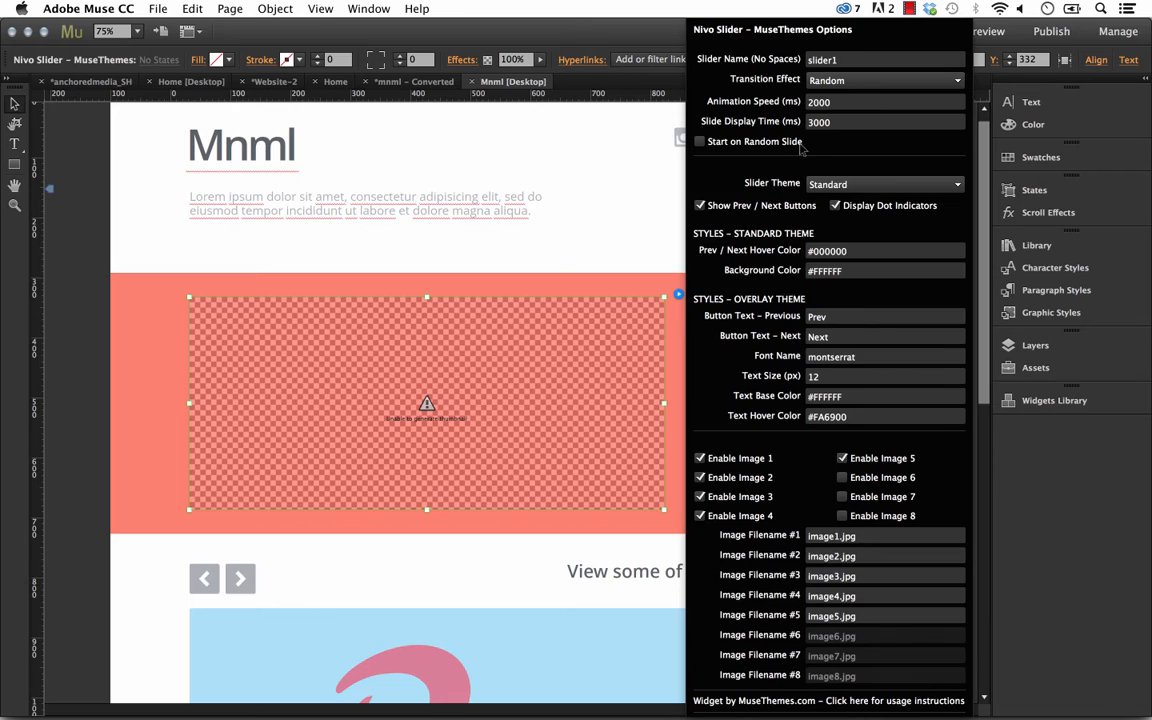
left_click(845, 101)
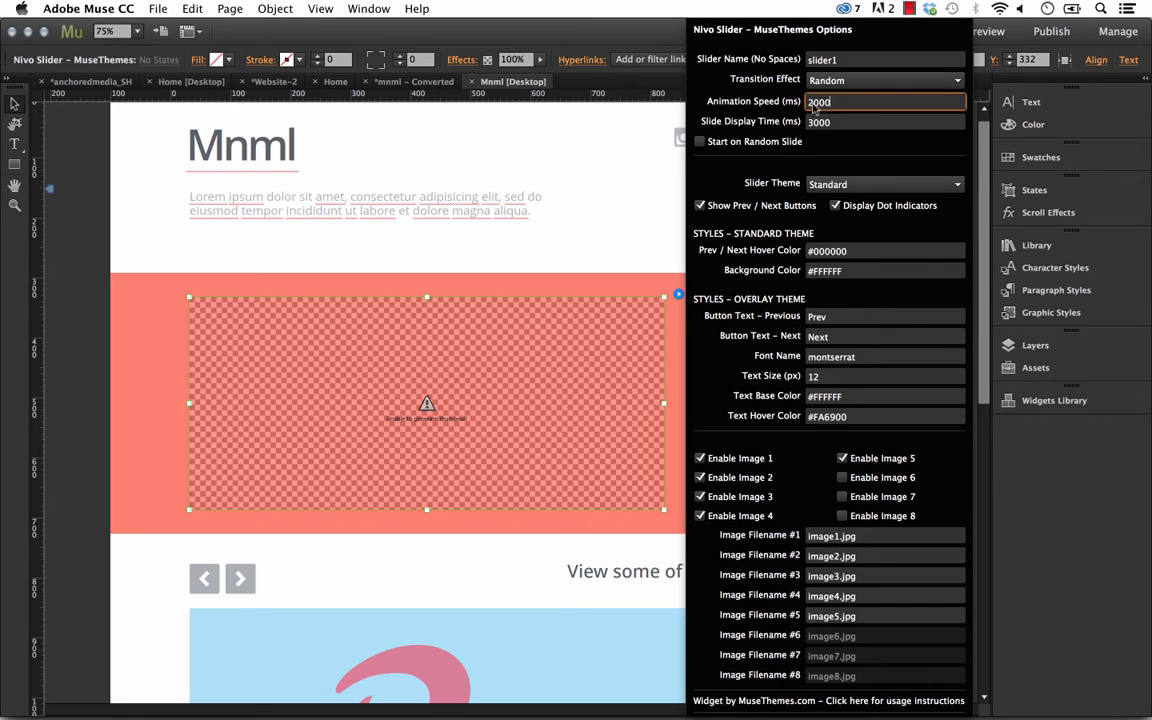
type("1")
key("Return")
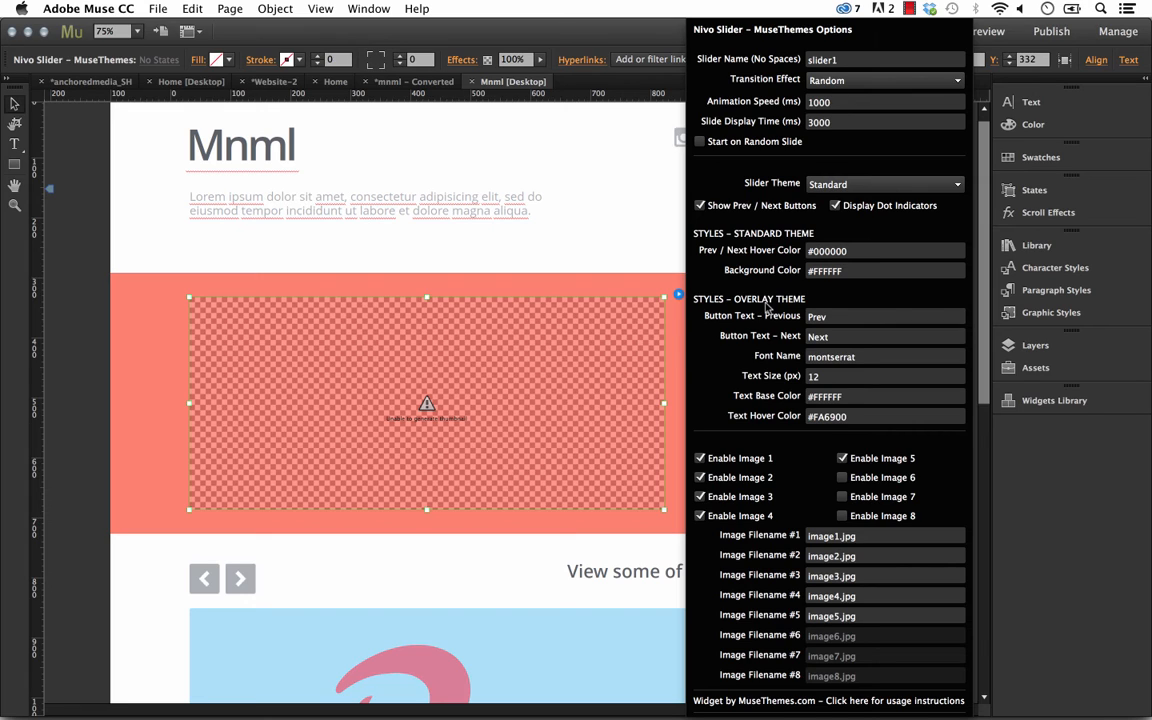
Set the slider theme to Overlay and clear the Standard theme's Prev / Next hover color and background color.
left_click(848, 186)
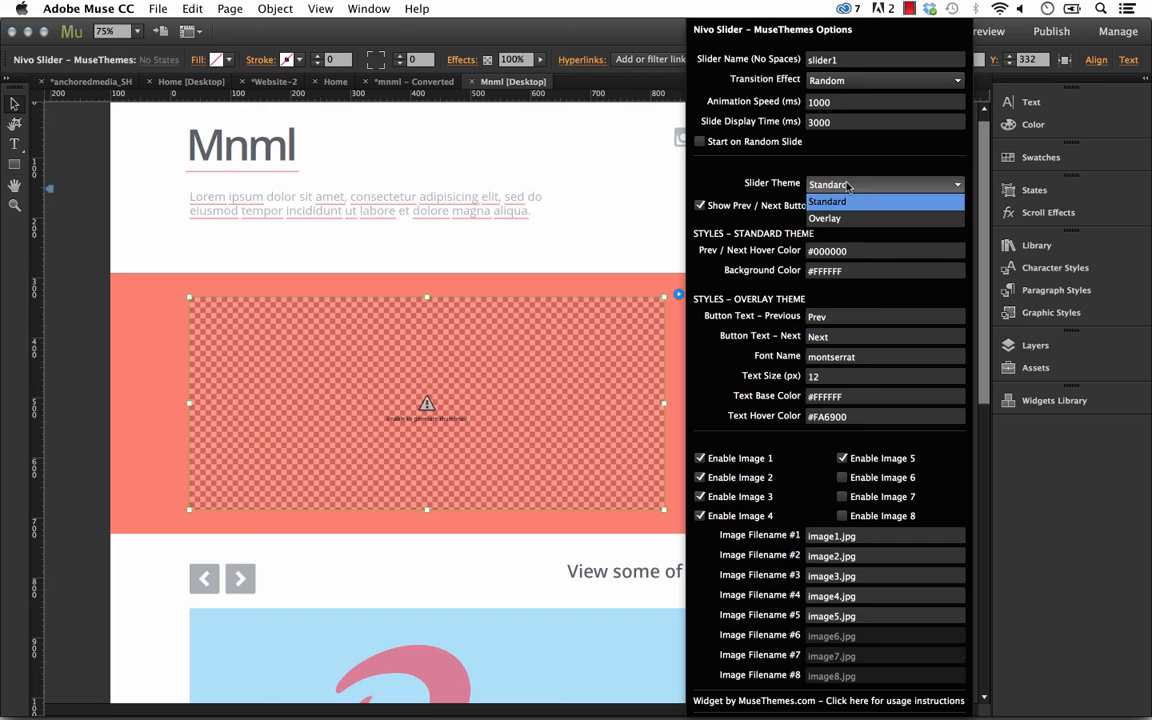
left_click(845, 214)
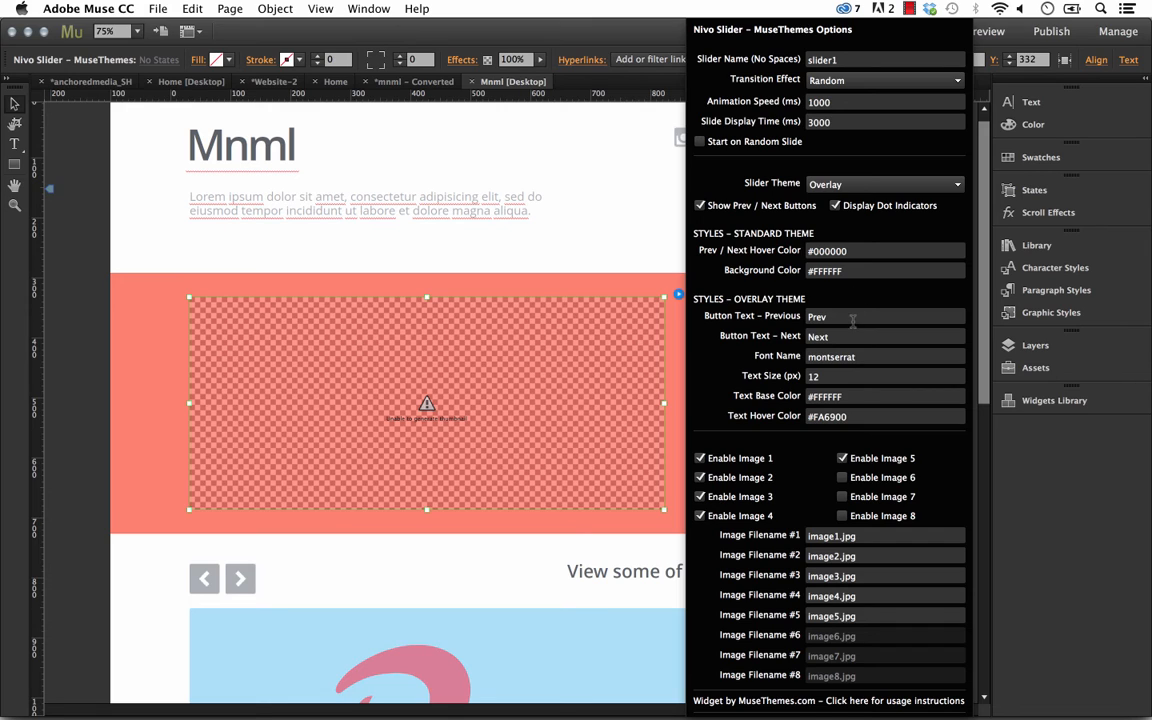
left_click(814, 251)
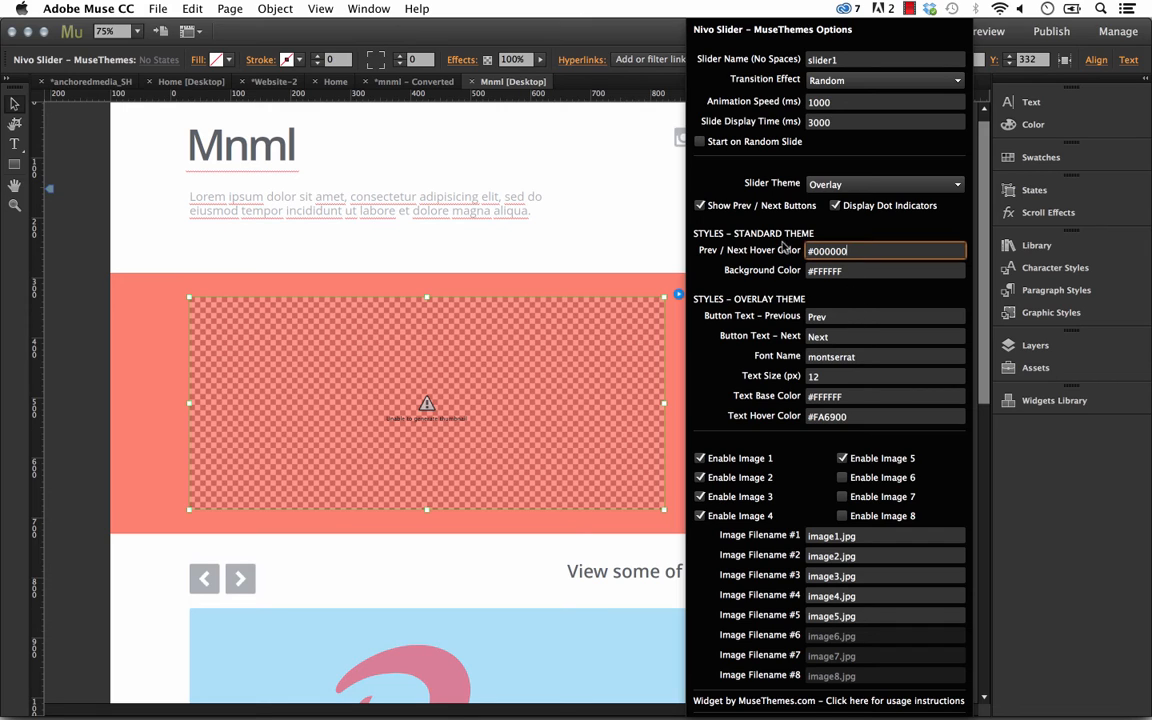
double_click(832, 256)
key("BackSpace")
key("Tab")
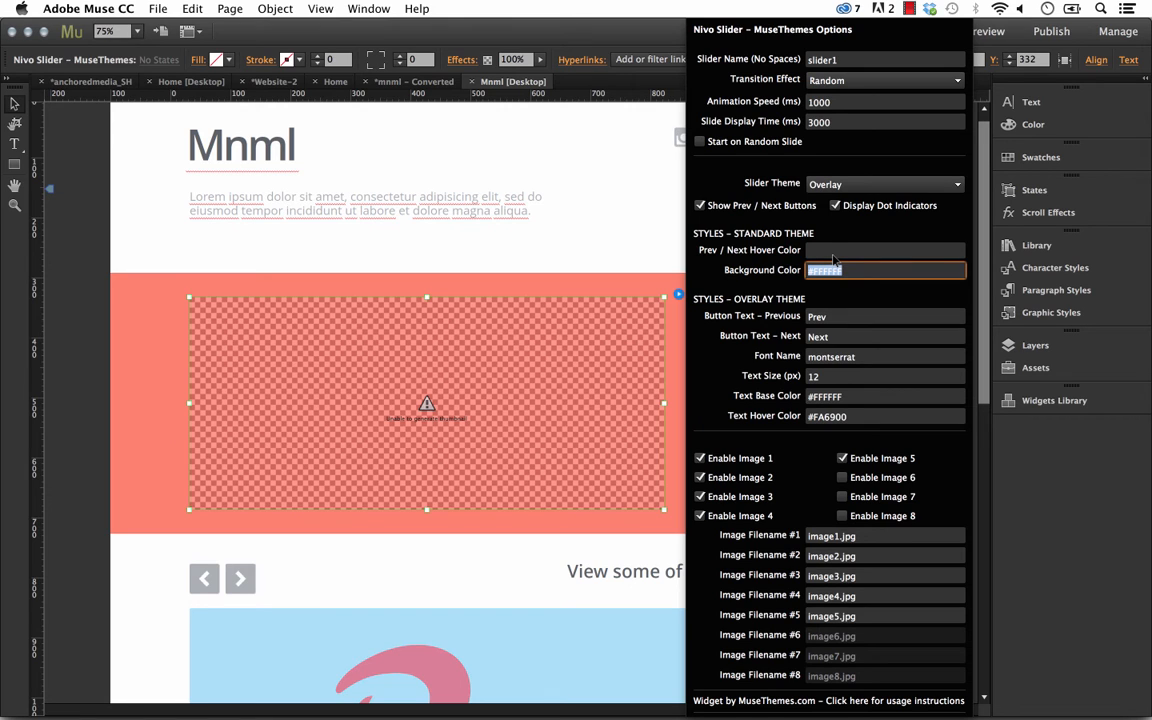
key("BackSpace")
key("Tab")
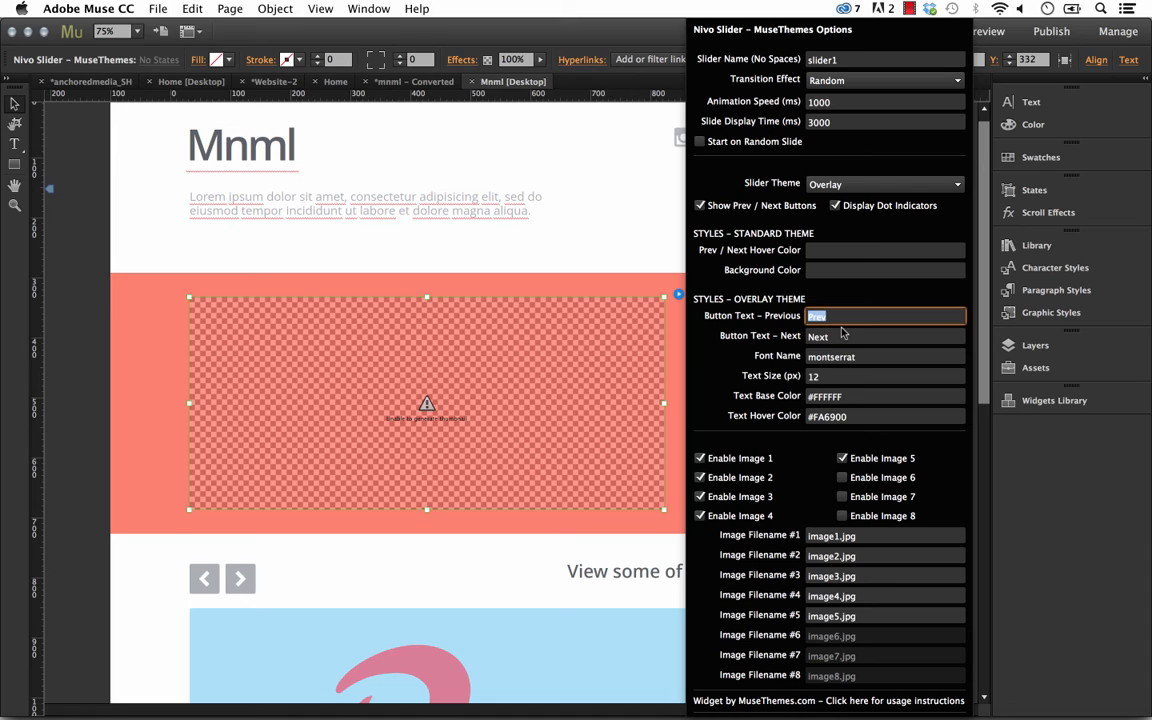
Set the Overlay theme's previous button text to BACK and its next button text to FORWARD.
left_click(838, 318)
left_click_drag(833, 316, 810, 316)
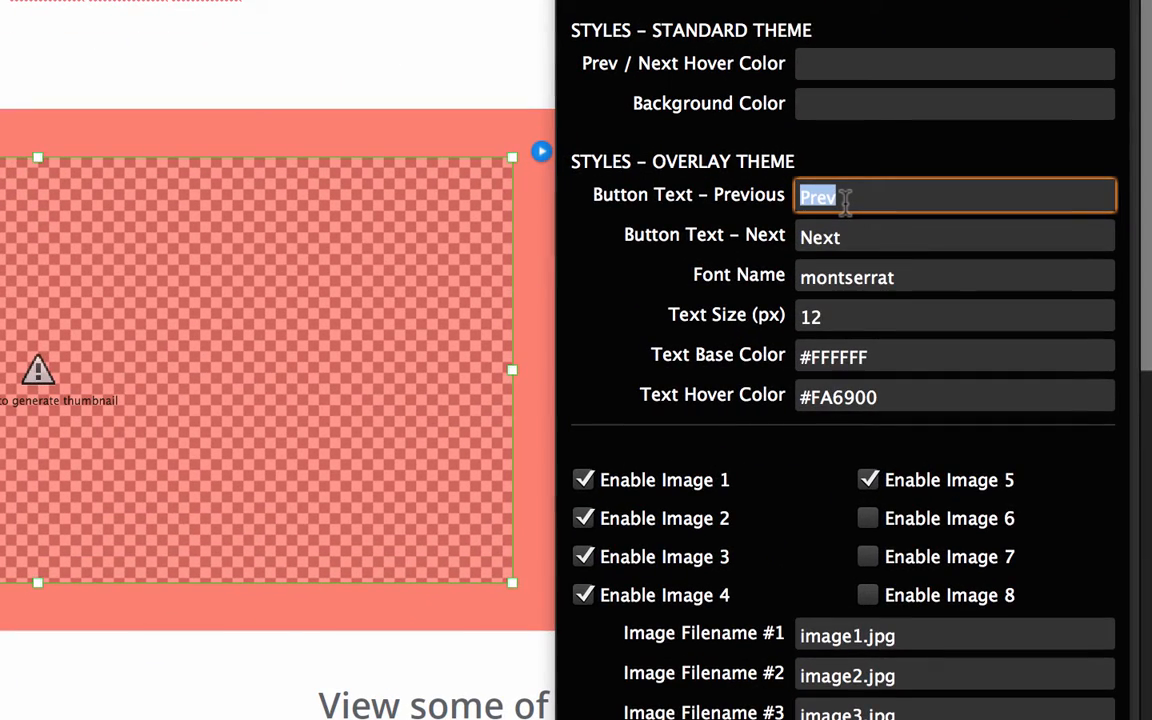
type("BACK")
key("Tab")
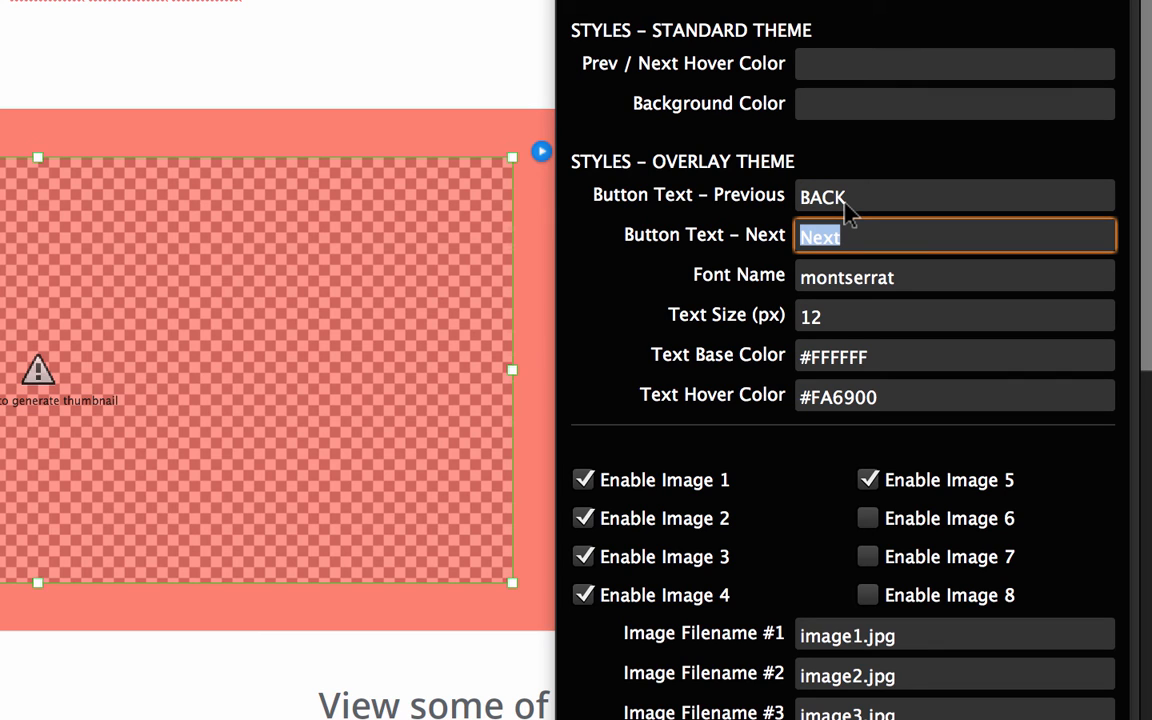
type("FORWARD")
key("Return")
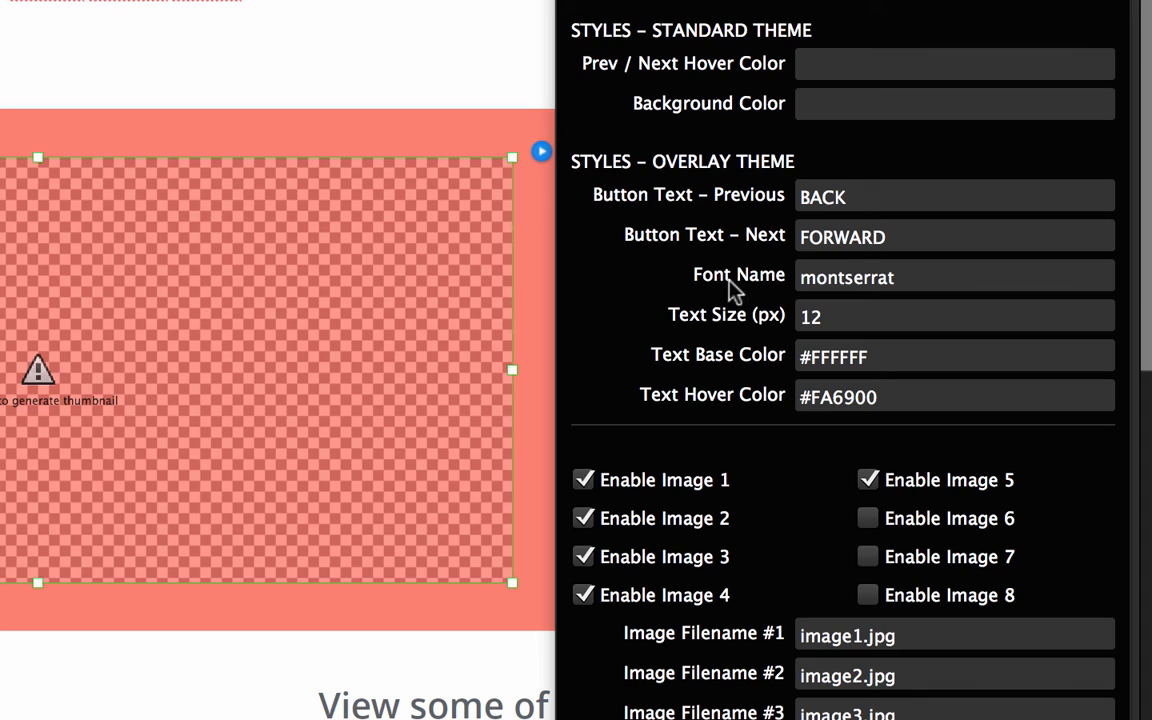
Set the Overlay theme's font name to open sans and its text size to 13 px.
left_click_drag(893, 277, 752, 285)
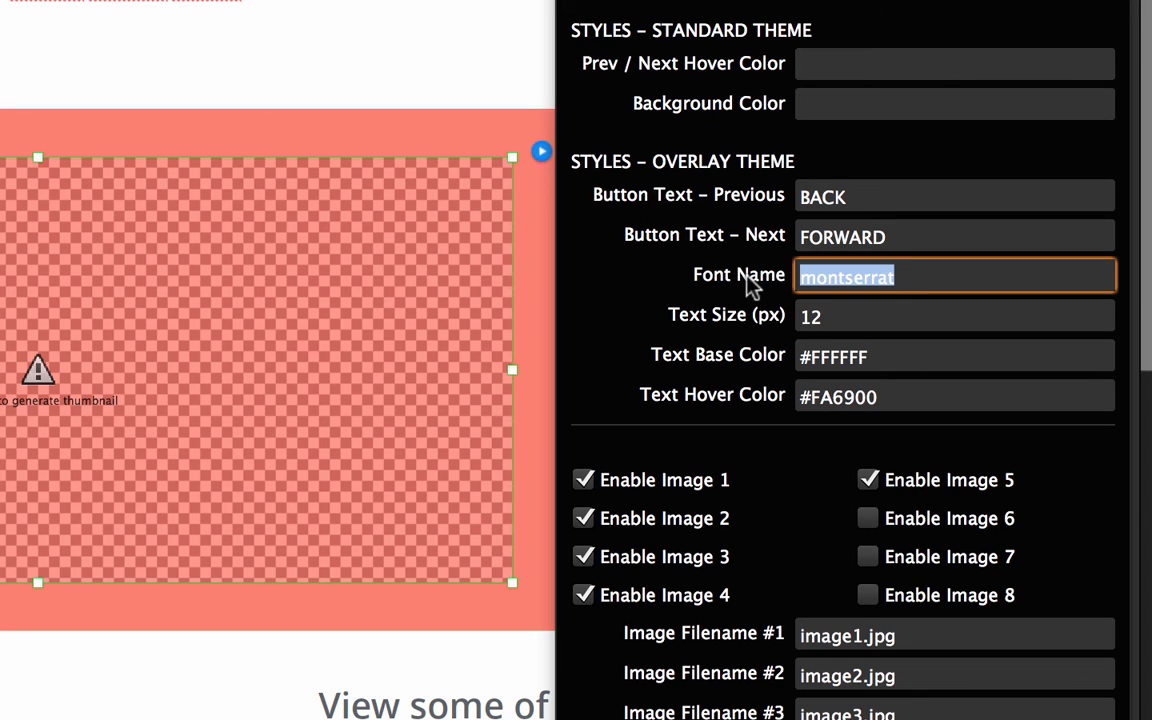
type("open sans")
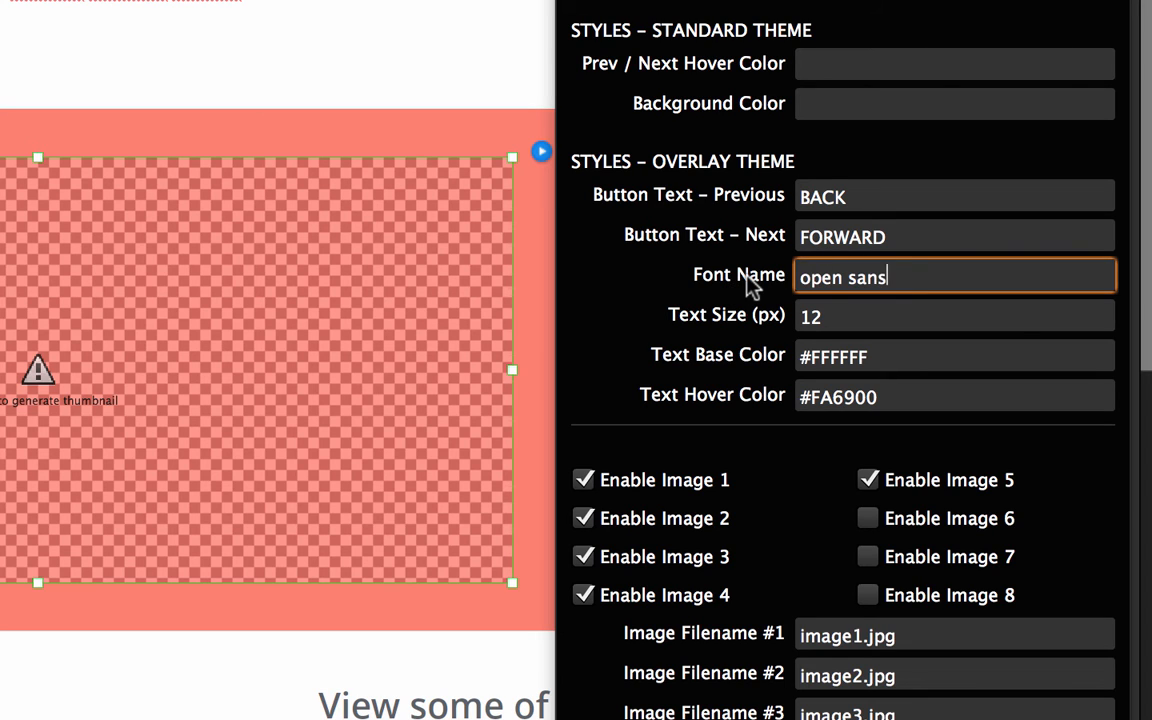
key("Tab")
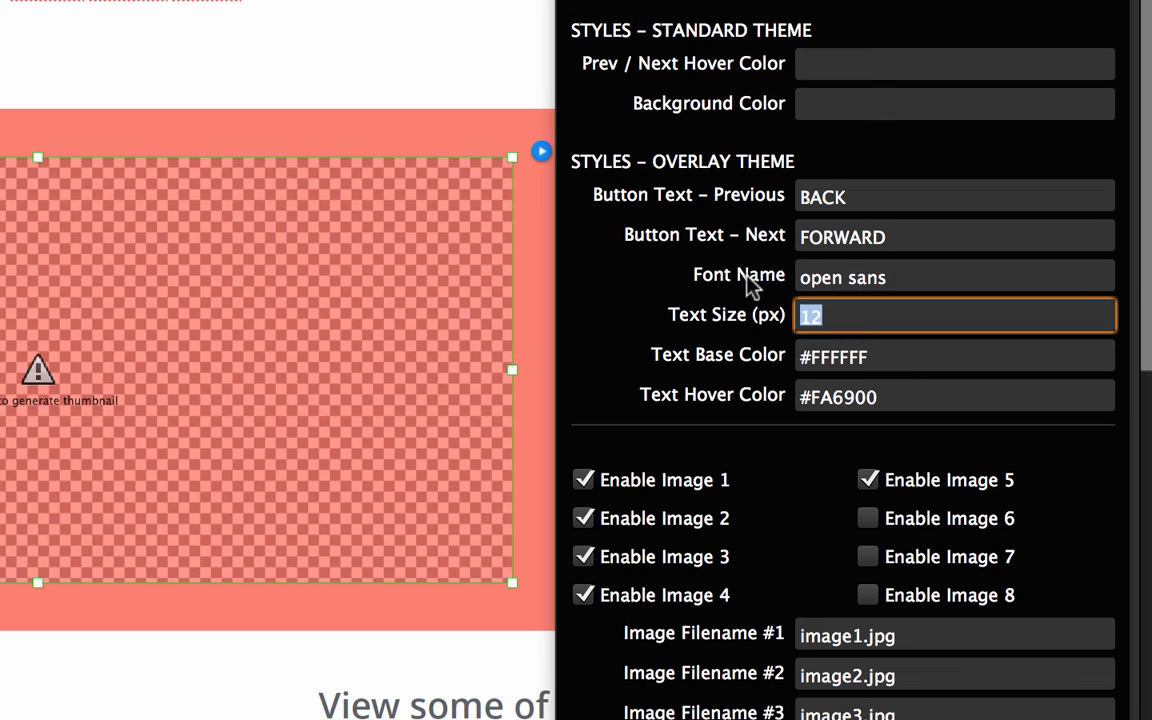
type("13")
key("Tab")
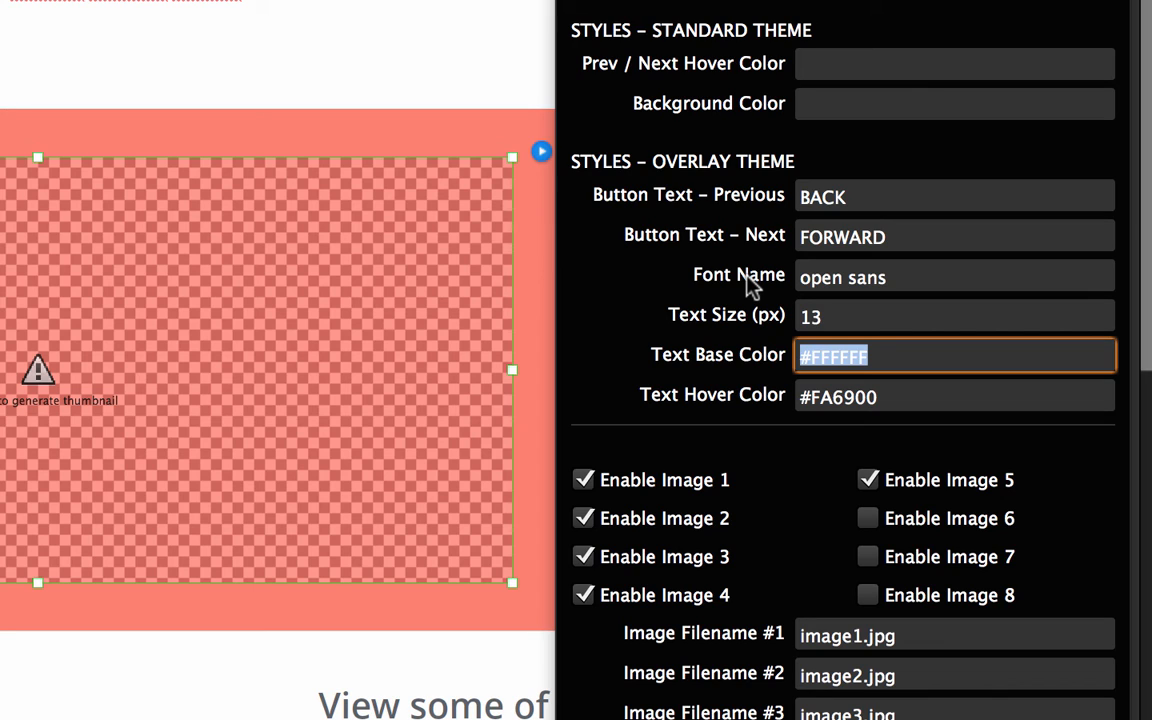
Set the Overlay theme's text hover color to #22a5BF and close the widget options.
left_click(853, 362)
left_click_drag(878, 358, 817, 357)
left_click(817, 357)
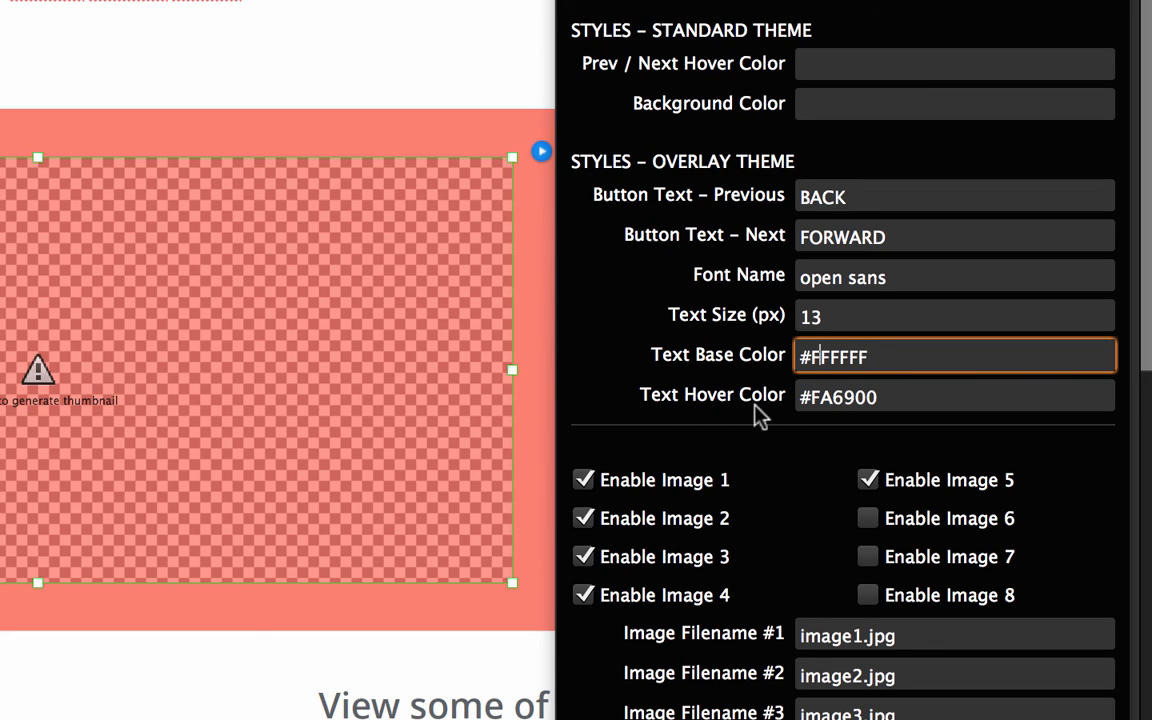
left_click(823, 400)
left_click(880, 398)
left_click_drag(886, 398, 810, 397)
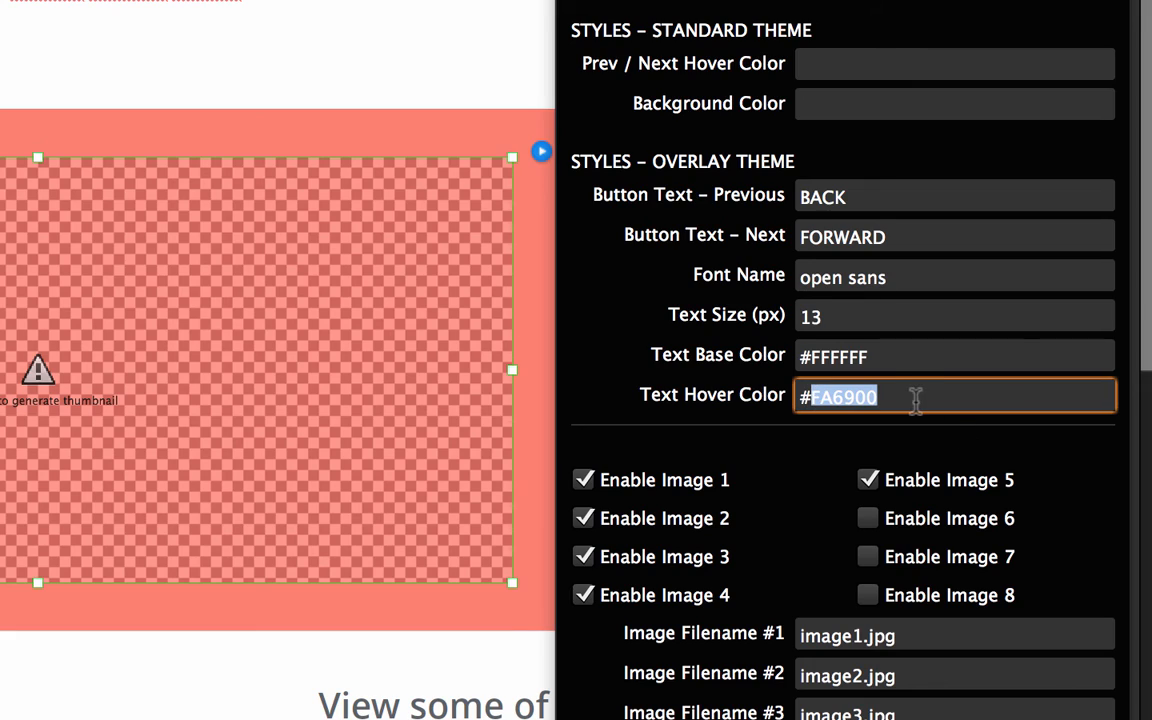
type("22a5BF")
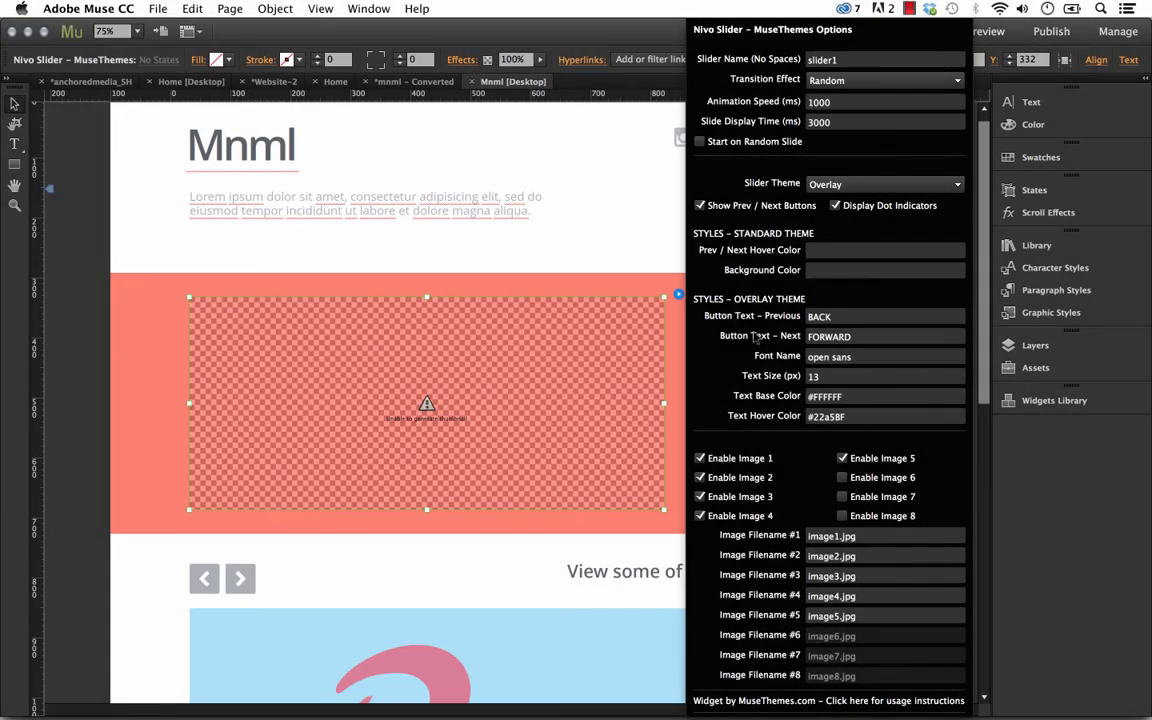
left_click(581, 229)
Preview the page in the browser and test the Overlay slider by jumping to the third, first, fourth and fifth slides.
left_click(158, 8)
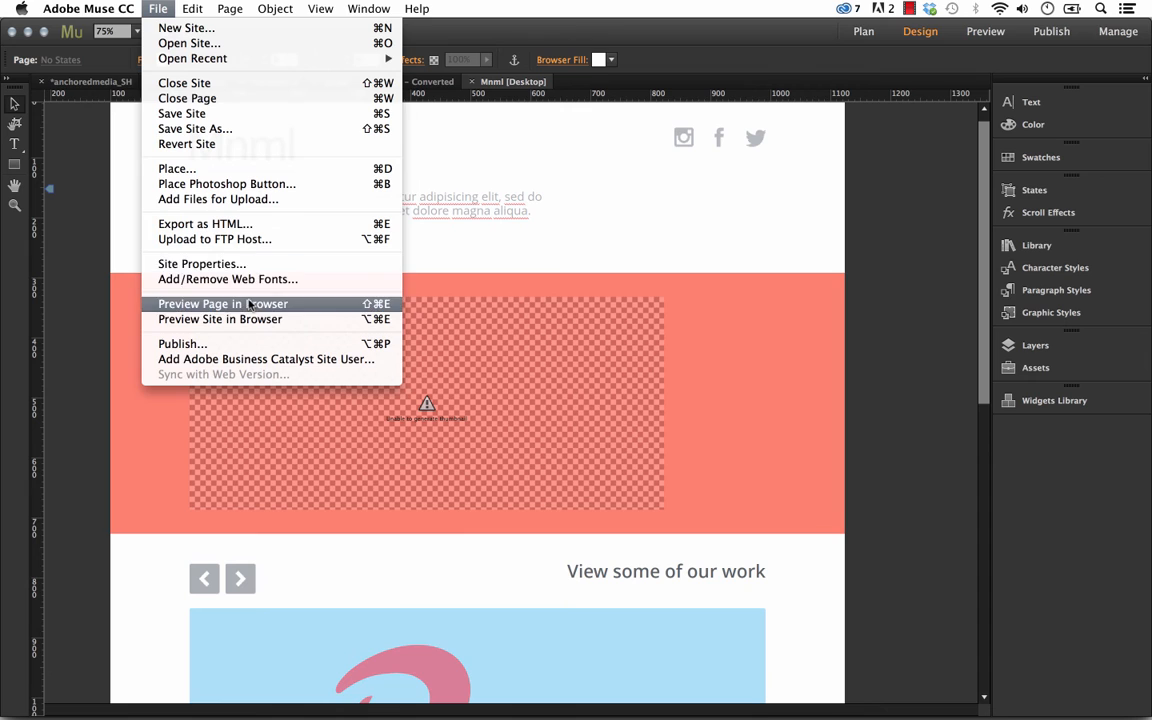
left_click(240, 304)
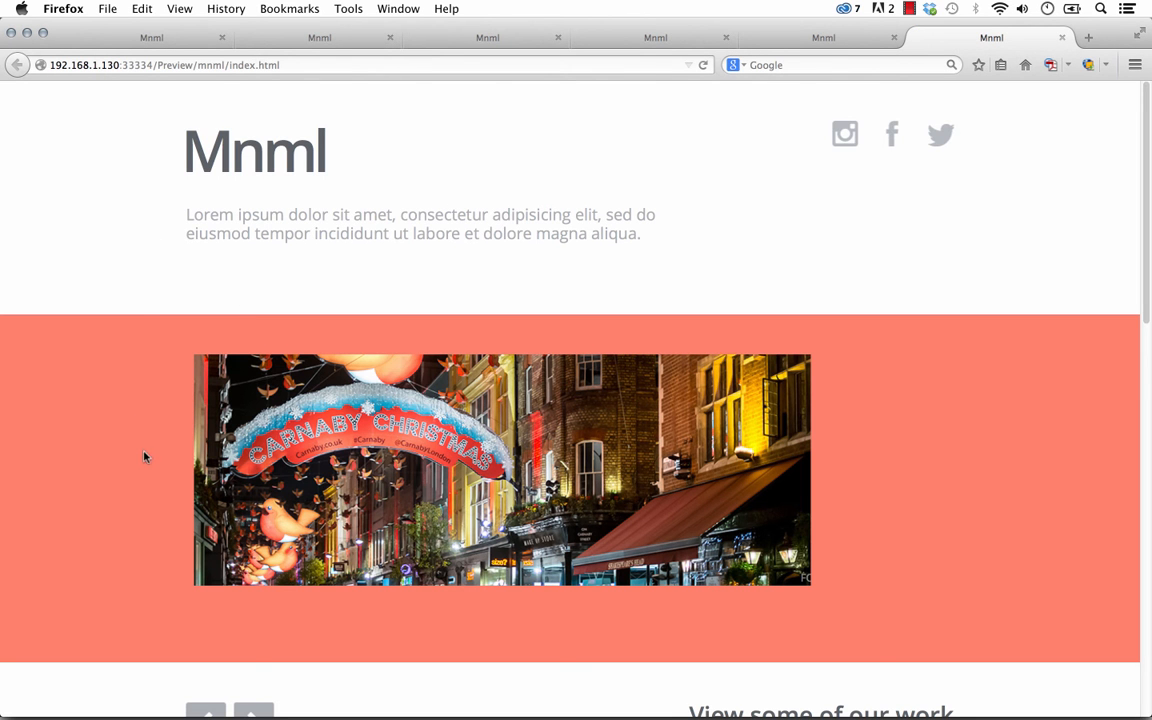
mouse_move(262, 535)
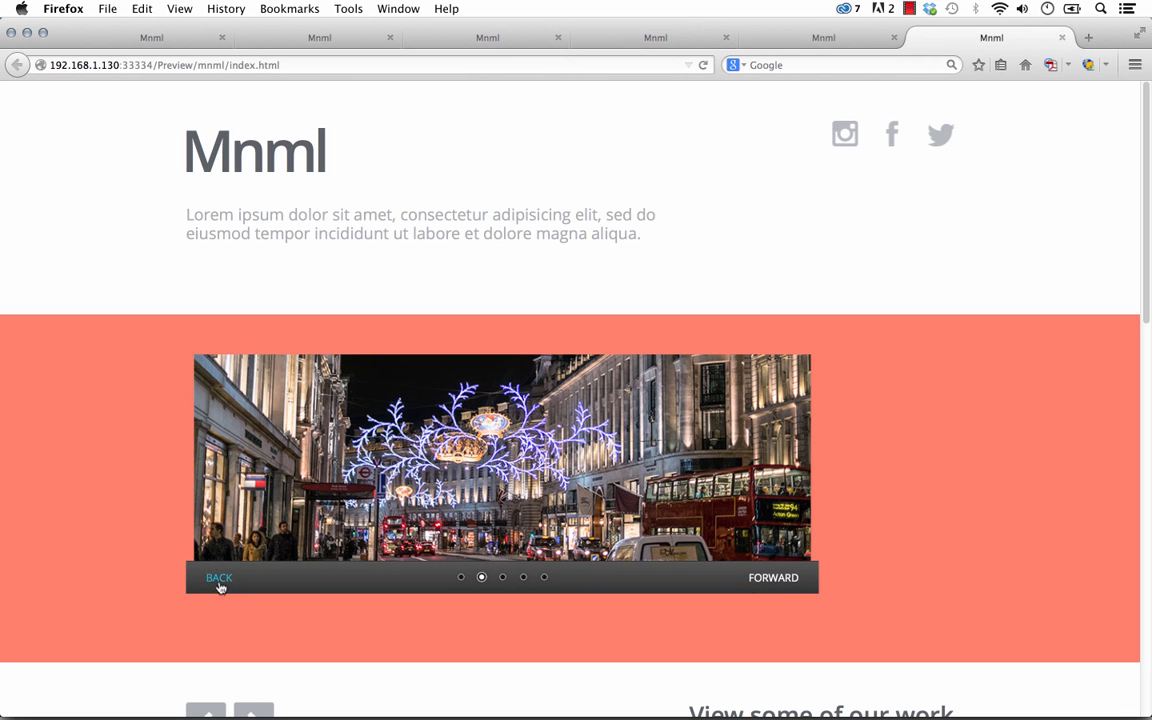
left_click(503, 581)
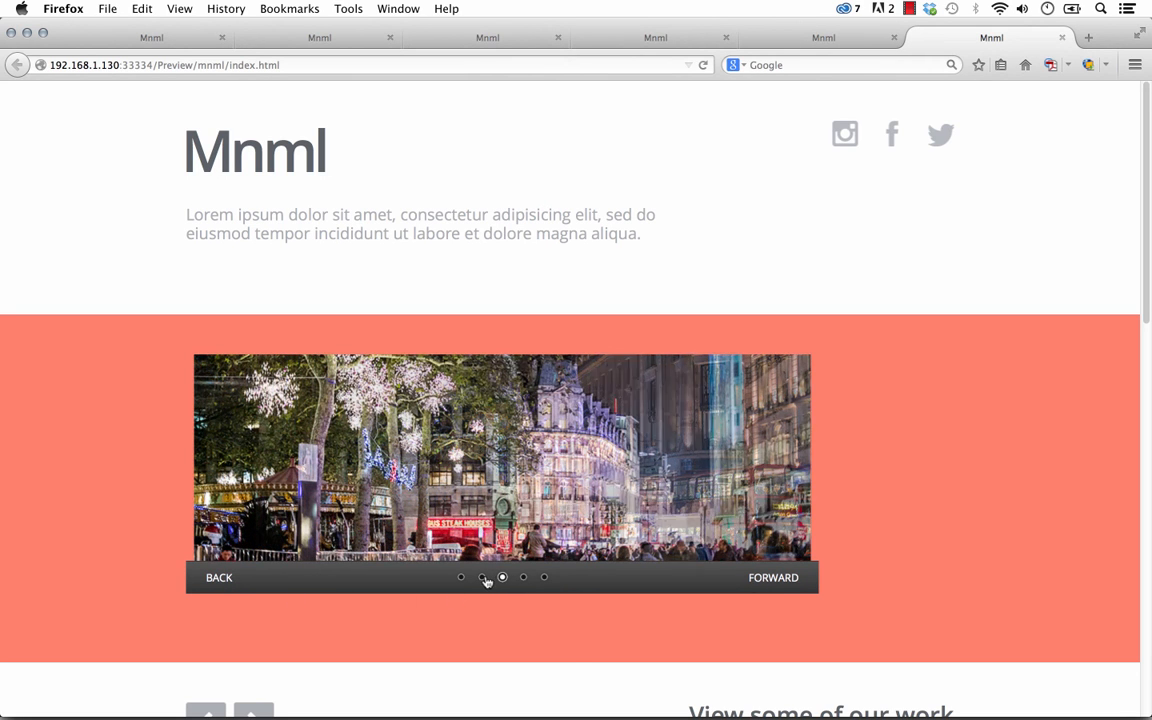
left_click(461, 577)
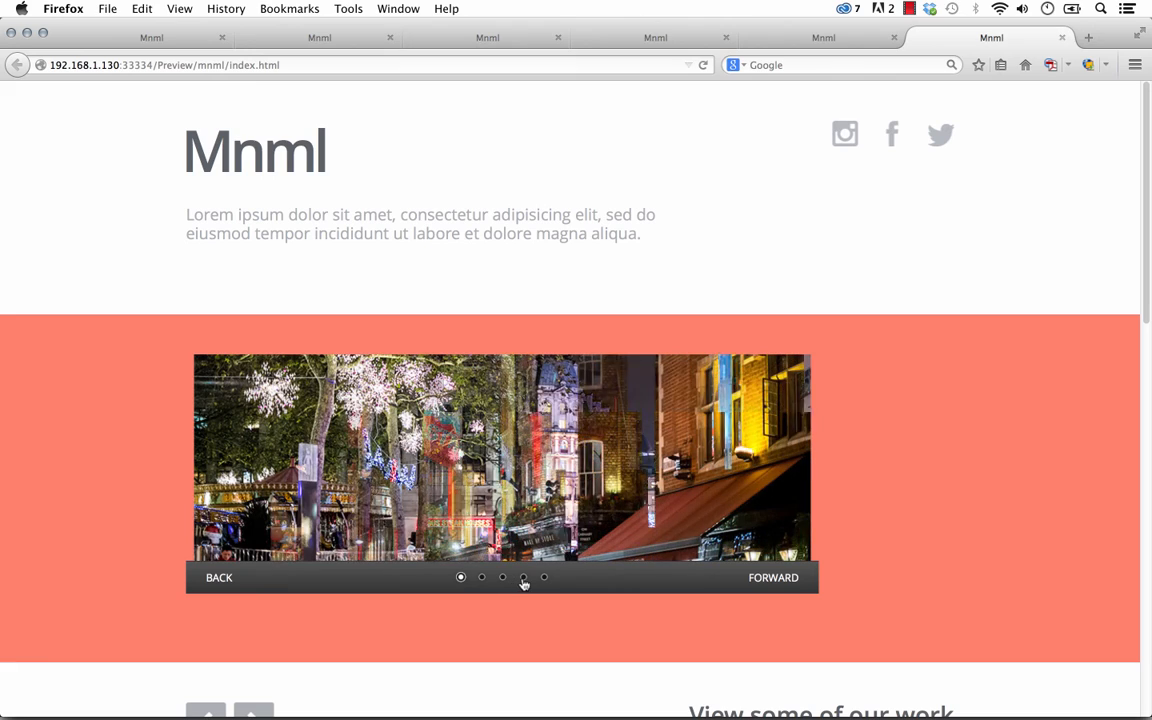
left_click(525, 580)
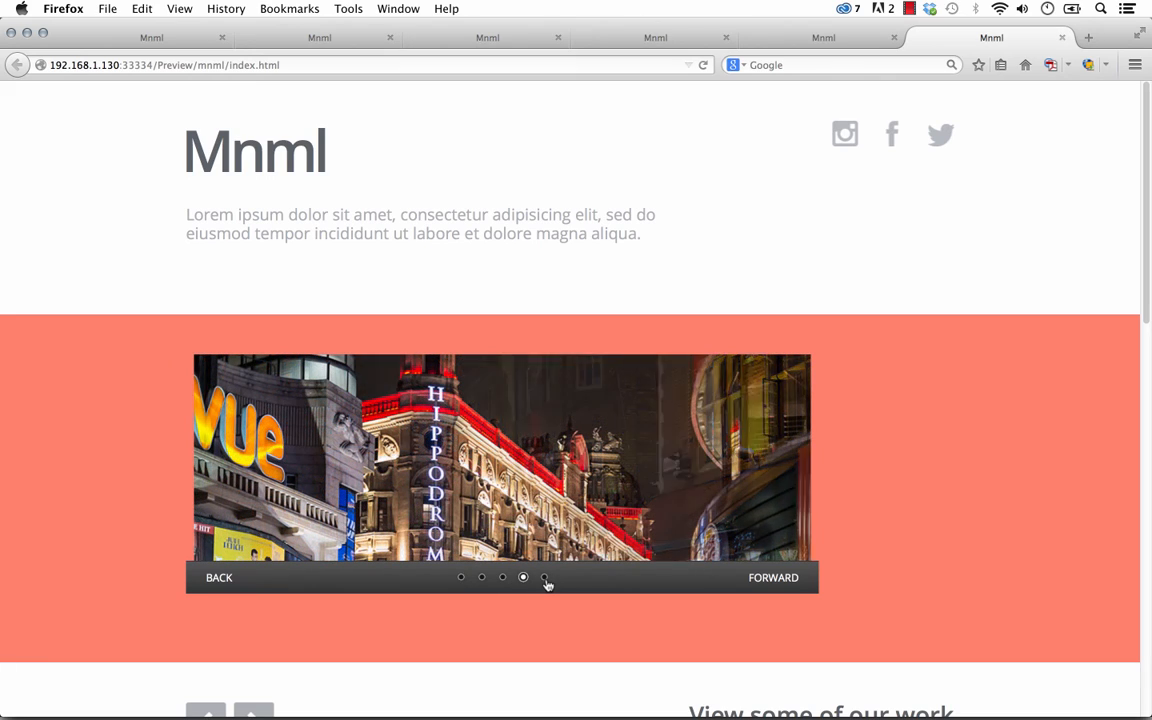
left_click(545, 578)
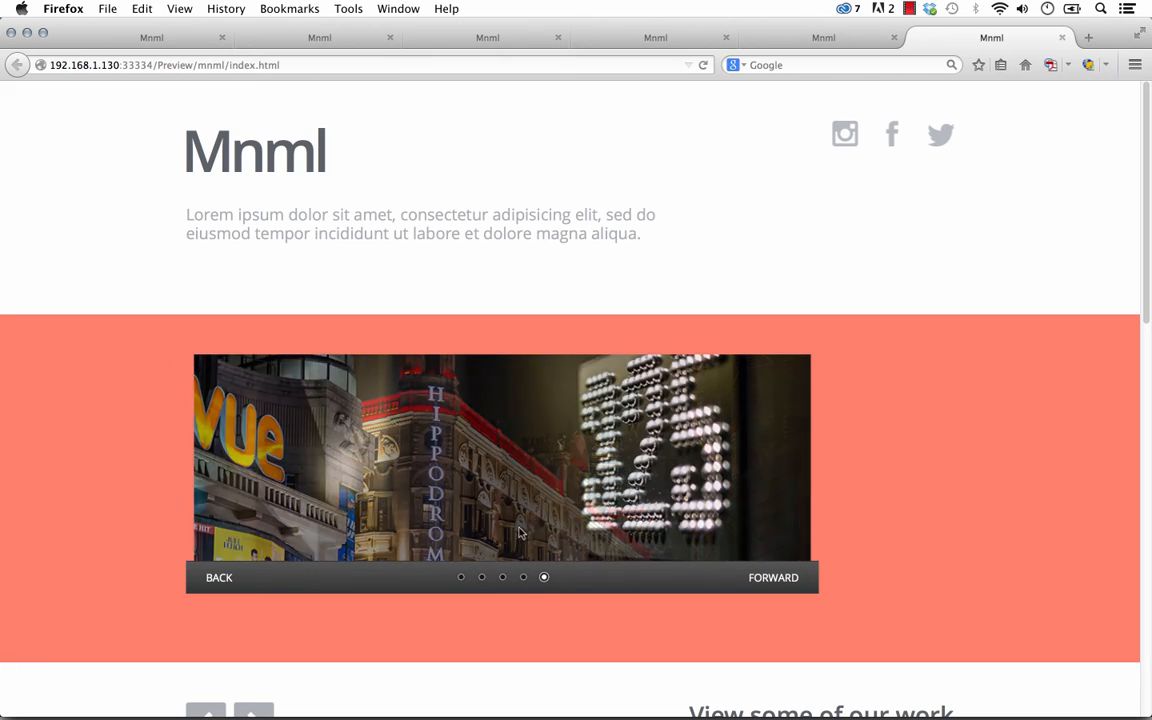
scroll(497, 507, "down", 2)
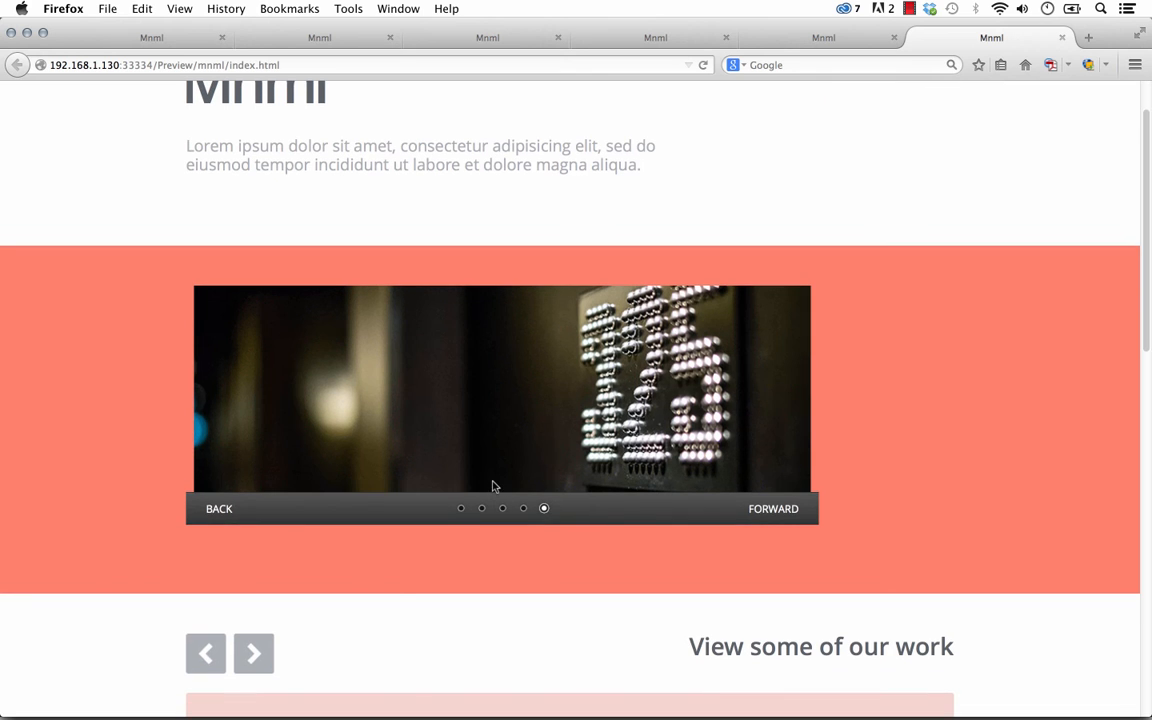
Return to Adobe Muse and set the Nivo Slider's background color to #FFFFFF in the Standard theme styles.
left_click(504, 689)
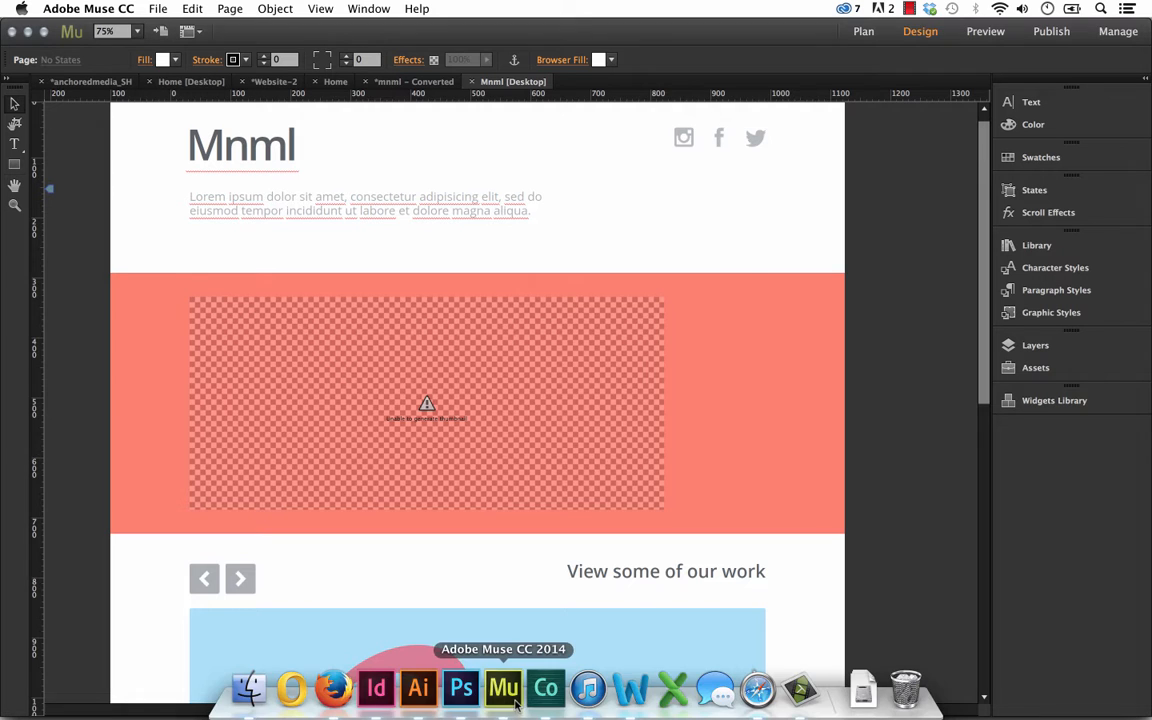
left_click(636, 333)
left_click(678, 295)
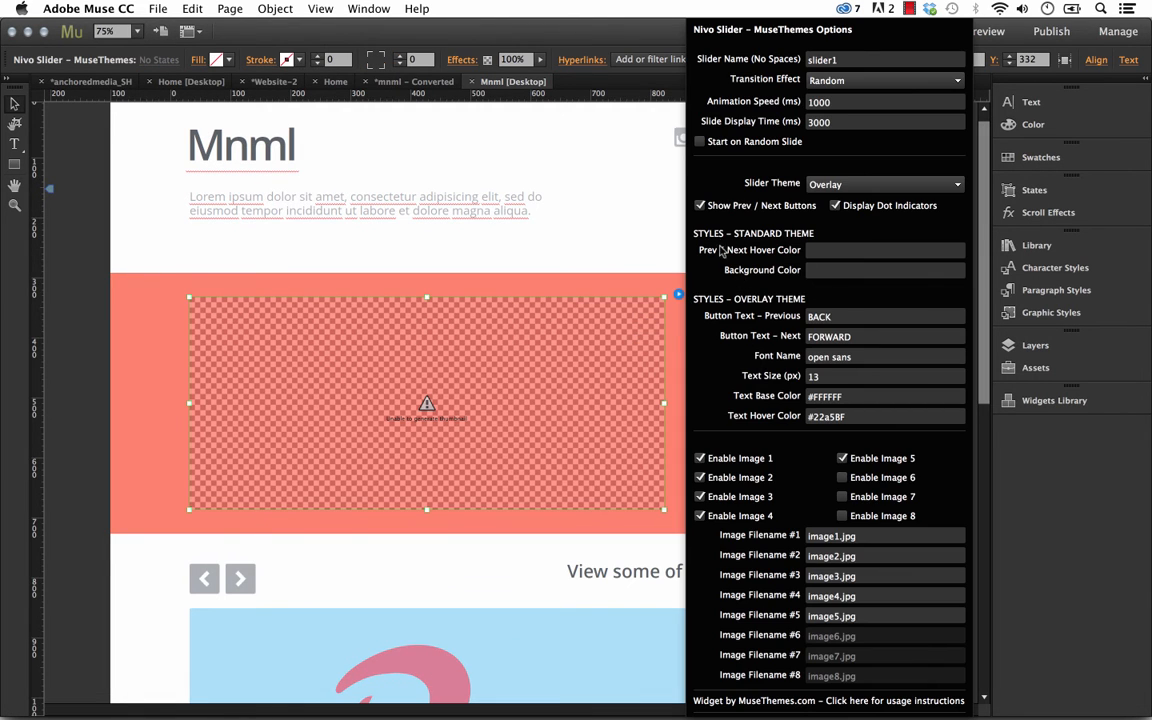
left_click(845, 270)
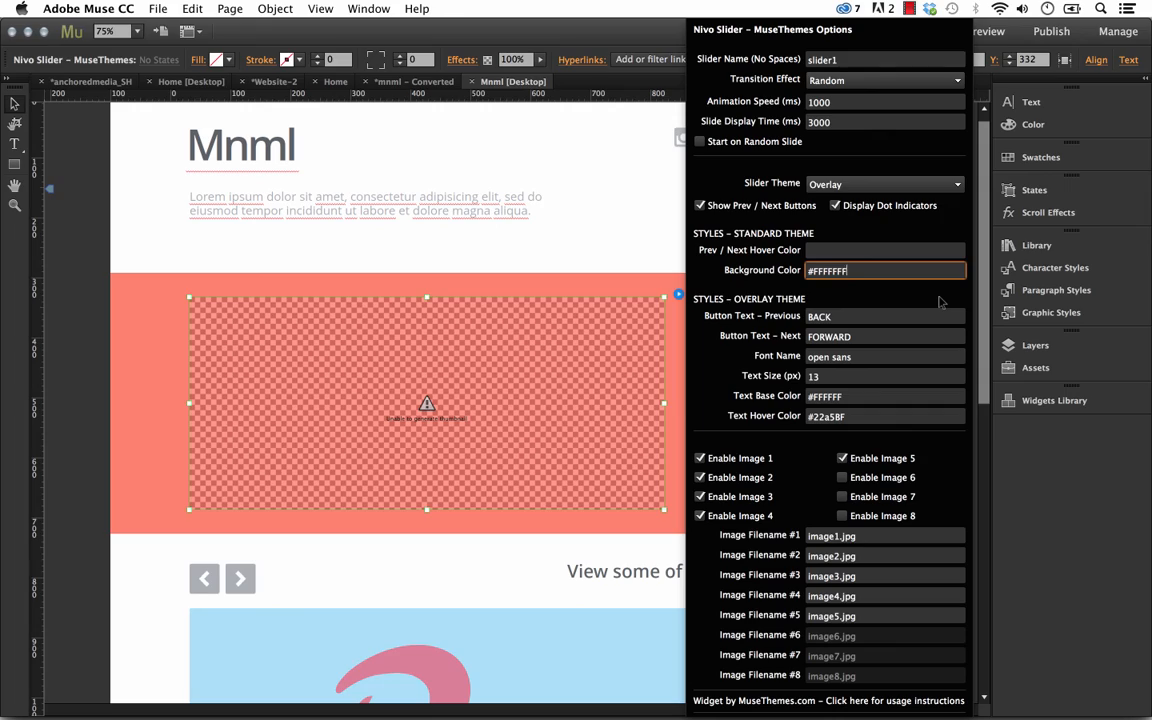
left_click(592, 189)
Preview the page in the browser to check the Overlay slider with its white background.
left_click(157, 8)
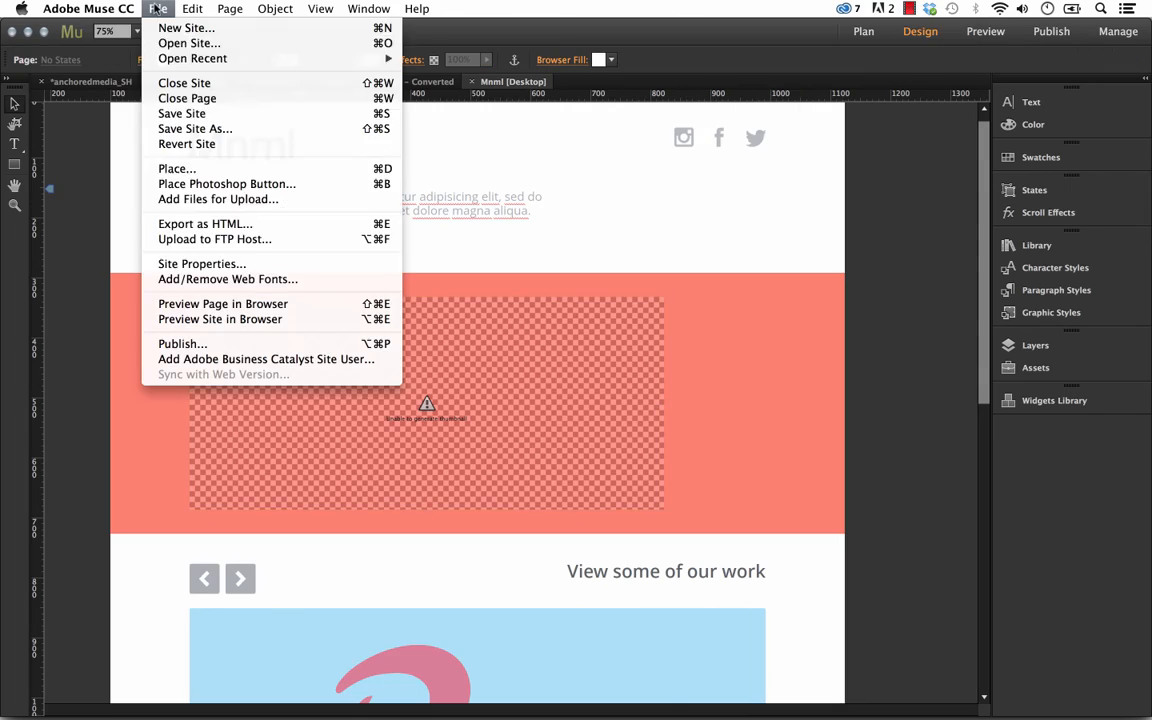
left_click(224, 304)
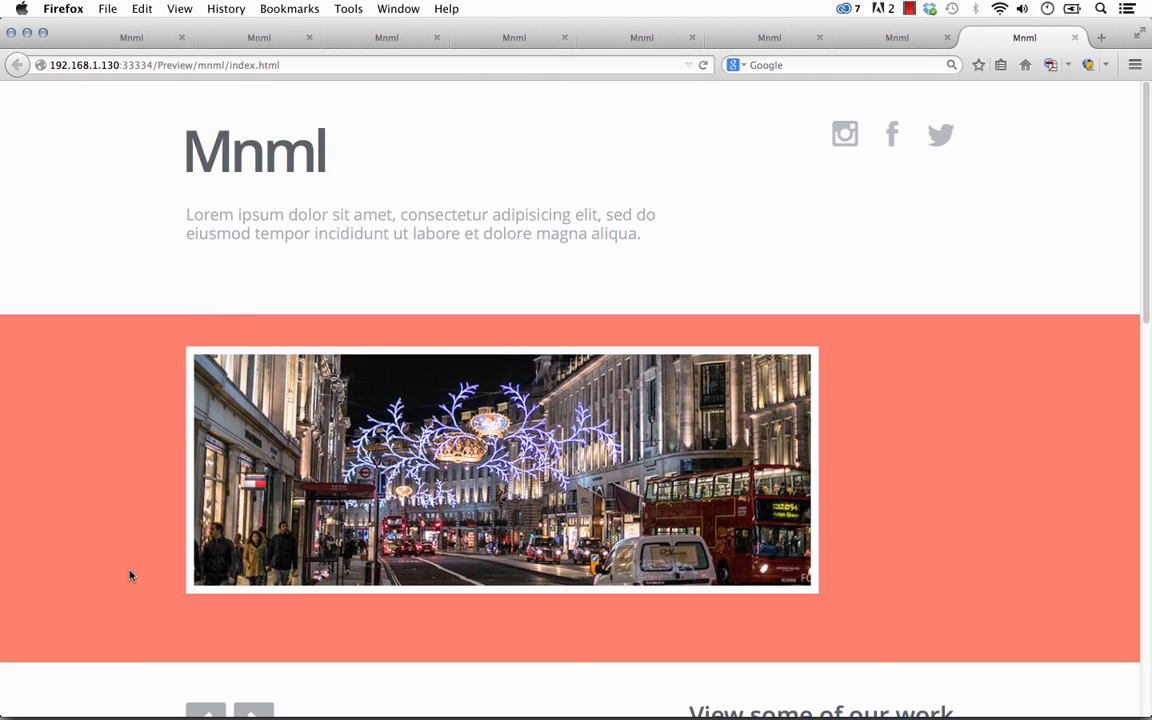
mouse_move(351, 502)
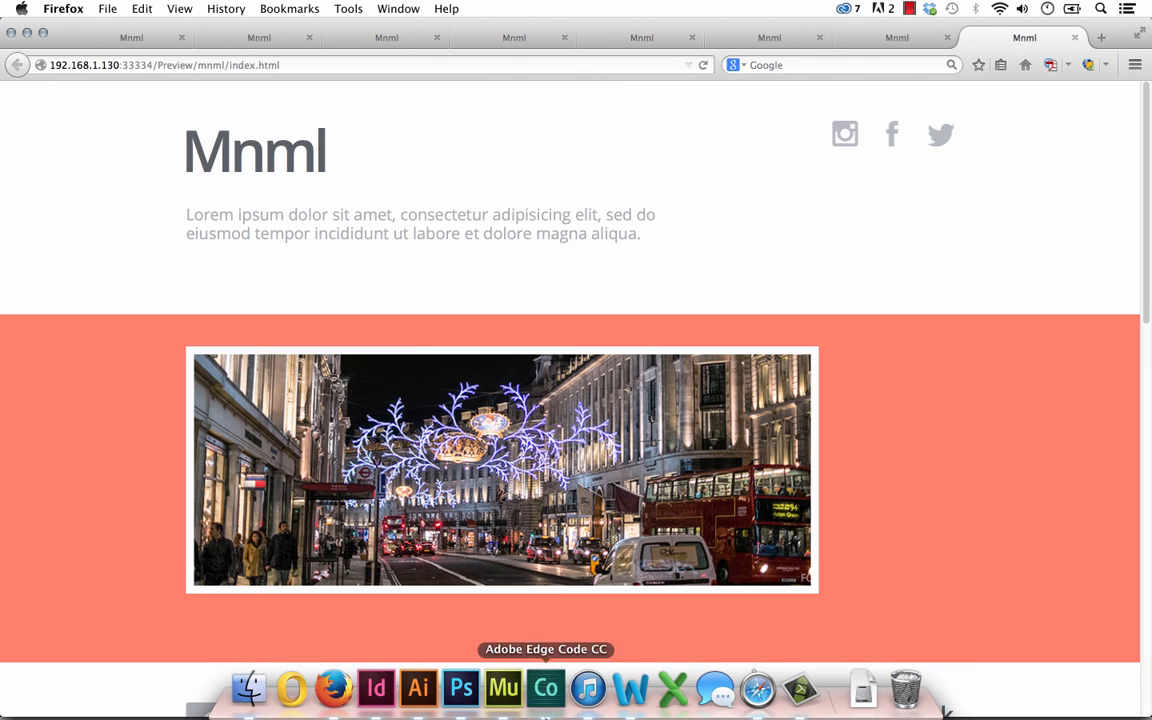
Switch back to Adobe Muse and open the Nivo Slider's widget options.
left_click(503, 690)
left_click(645, 298)
left_click(678, 294)
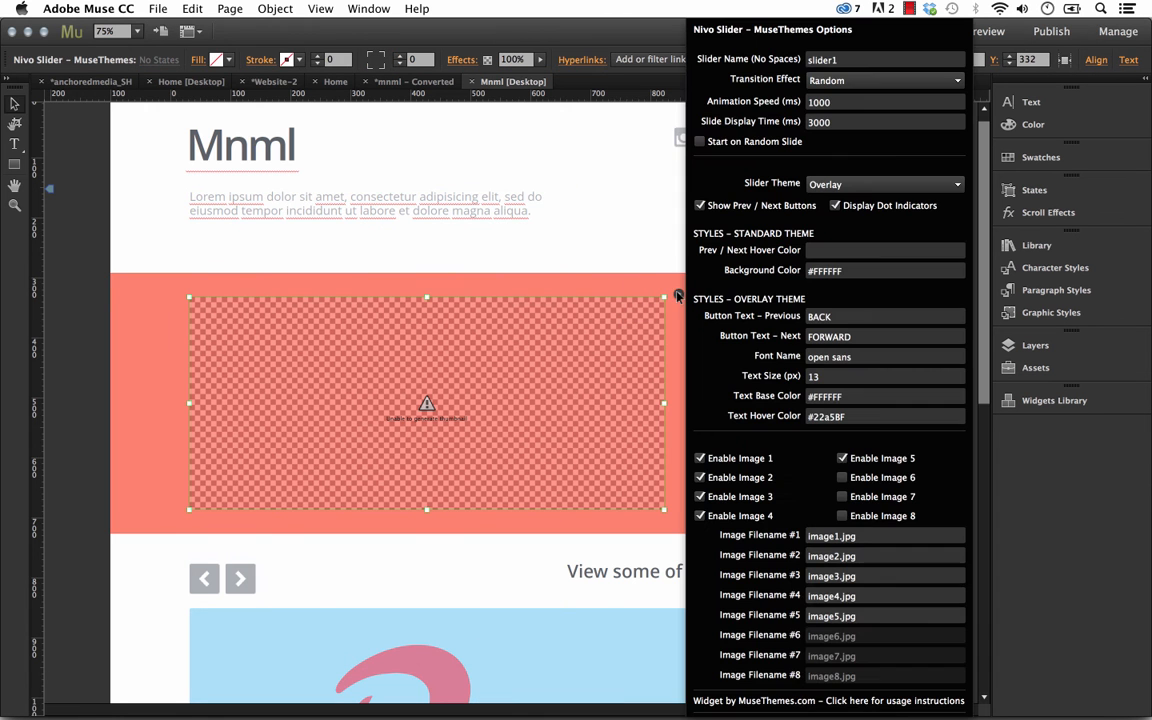